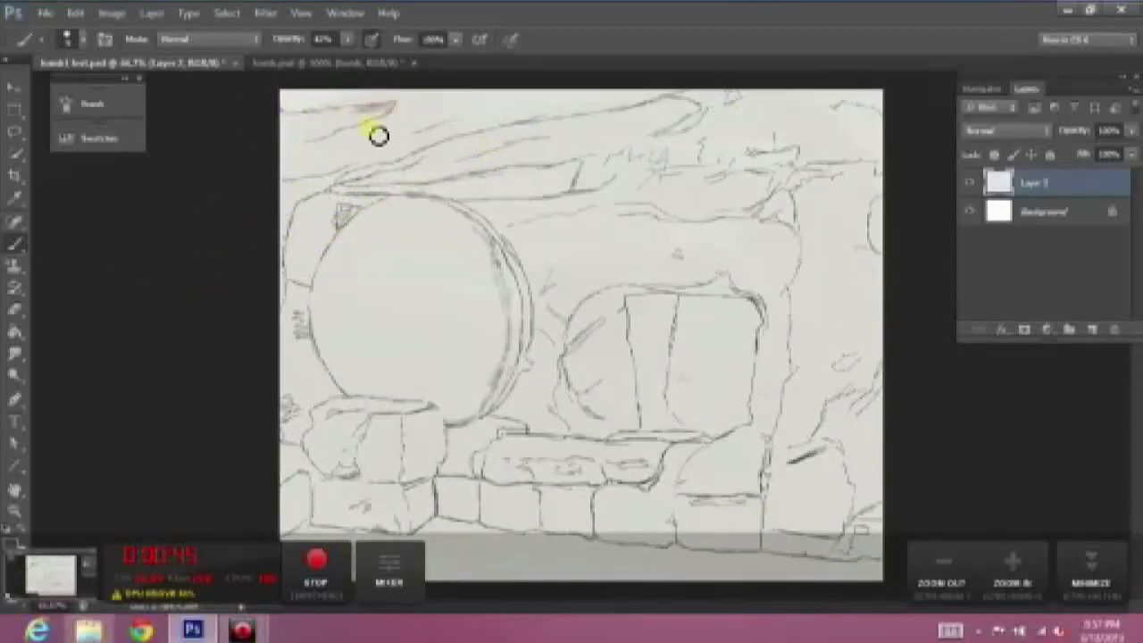
# Step: Paint low-opacity grey shading over the upper rock, round stone, lower blocks and doorway's left side
pyautogui.moveTo(393, 116); pyautogui.dragTo(282, 141)
pyautogui.moveTo(332, 182); pyautogui.dragTo(287, 249)
pyautogui.moveTo(301, 209)
pyautogui.mouseDown()
pyautogui.moveTo(348, 219)
pyautogui.moveTo(306, 429)
pyautogui.moveTo(485, 208)
pyautogui.moveTo(581, 199)
pyautogui.moveTo(582, 221)
pyautogui.moveTo(655, 245)
pyautogui.moveTo(730, 230)
pyautogui.moveTo(650, 217)
pyautogui.moveTo(559, 225)
pyautogui.mouseUp()
pyautogui.moveTo(546, 267)
pyautogui.mouseDown()
pyautogui.moveTo(564, 325)
pyautogui.moveTo(633, 387)
pyautogui.moveTo(577, 408)
pyautogui.moveTo(591, 420)
pyautogui.moveTo(569, 428)
pyautogui.moveTo(543, 383)
pyautogui.moveTo(512, 258)
pyautogui.moveTo(452, 209)
pyautogui.moveTo(431, 214)
pyautogui.moveTo(510, 342)
pyautogui.moveTo(431, 413)
pyautogui.moveTo(426, 530)
pyautogui.moveTo(438, 477)
pyautogui.moveTo(370, 471)
pyautogui.mouseUp()
pyautogui.hotkey('ctrl', 'shift', 'alt', 'n')
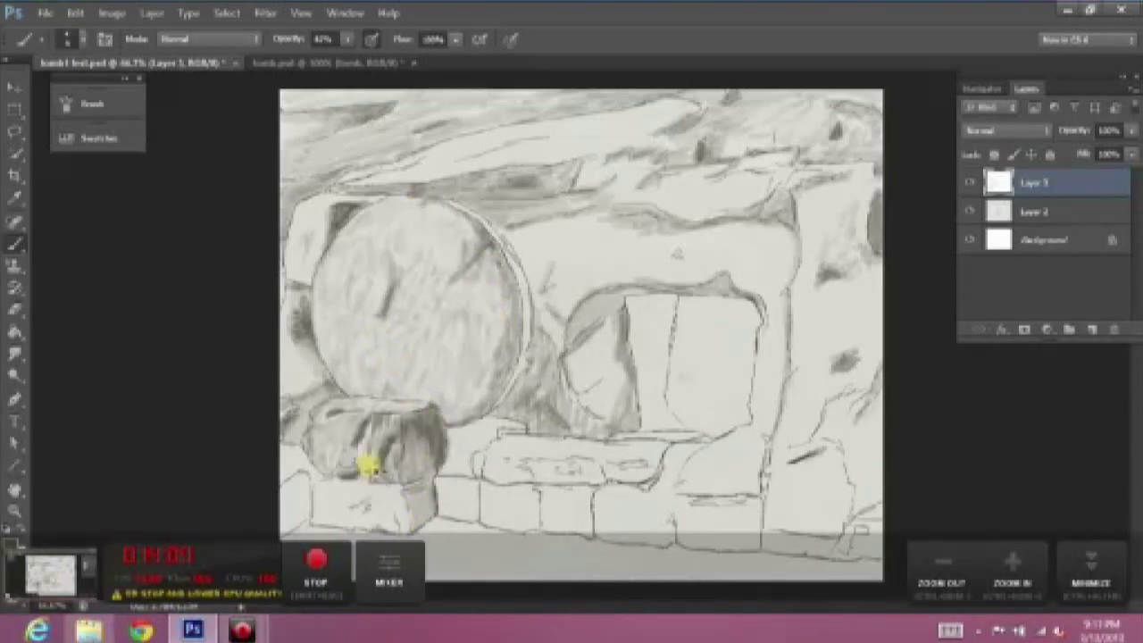
pyautogui.moveTo(375, 467)
pyautogui.mouseDown()
pyautogui.moveTo(380, 536)
pyautogui.moveTo(352, 520)
pyautogui.moveTo(361, 524)
pyautogui.moveTo(327, 495)
pyautogui.moveTo(490, 494)
pyautogui.moveTo(479, 530)
pyautogui.moveTo(492, 434)
pyautogui.moveTo(475, 480)
pyautogui.moveTo(551, 423)
pyautogui.moveTo(579, 438)
pyautogui.moveTo(561, 447)
pyautogui.moveTo(572, 443)
pyautogui.moveTo(540, 423)
pyautogui.moveTo(607, 383)
pyautogui.mouseUp()
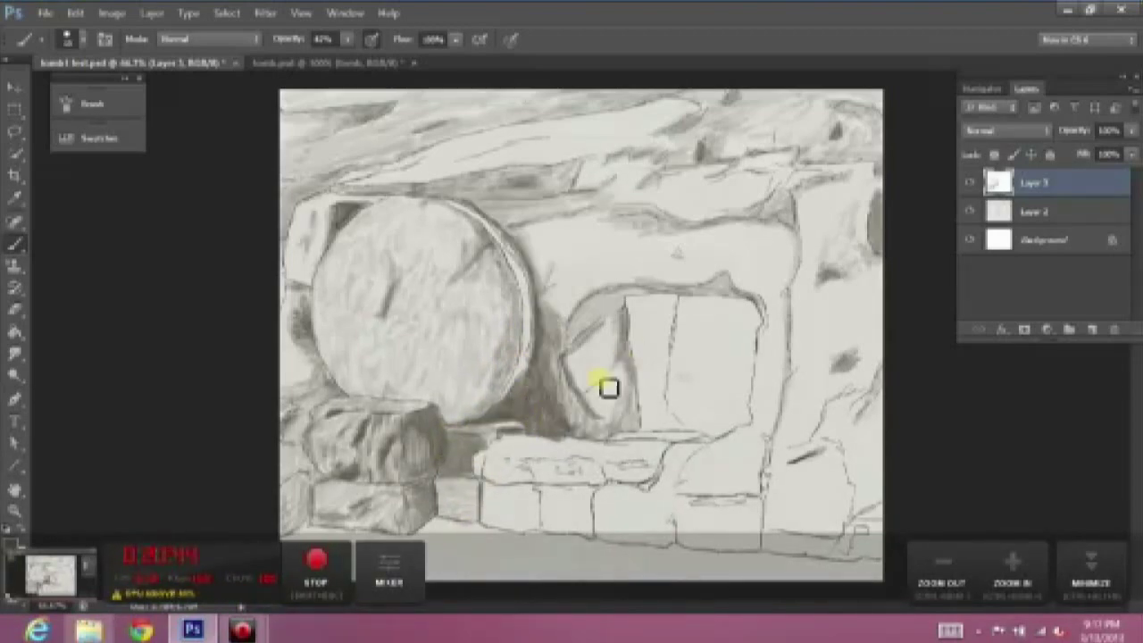
pyautogui.moveTo(625, 305)
pyautogui.mouseDown()
pyautogui.moveTo(613, 411)
pyautogui.moveTo(551, 372)
pyautogui.moveTo(789, 279)
pyautogui.moveTo(793, 247)
pyautogui.moveTo(777, 304)
pyautogui.moveTo(732, 268)
pyautogui.moveTo(555, 528)
pyautogui.moveTo(497, 497)
pyautogui.moveTo(594, 459)
pyautogui.moveTo(499, 460)
pyautogui.moveTo(777, 333)
pyautogui.moveTo(824, 423)
pyautogui.moveTo(798, 528)
pyautogui.moveTo(877, 423)
pyautogui.mouseUp()
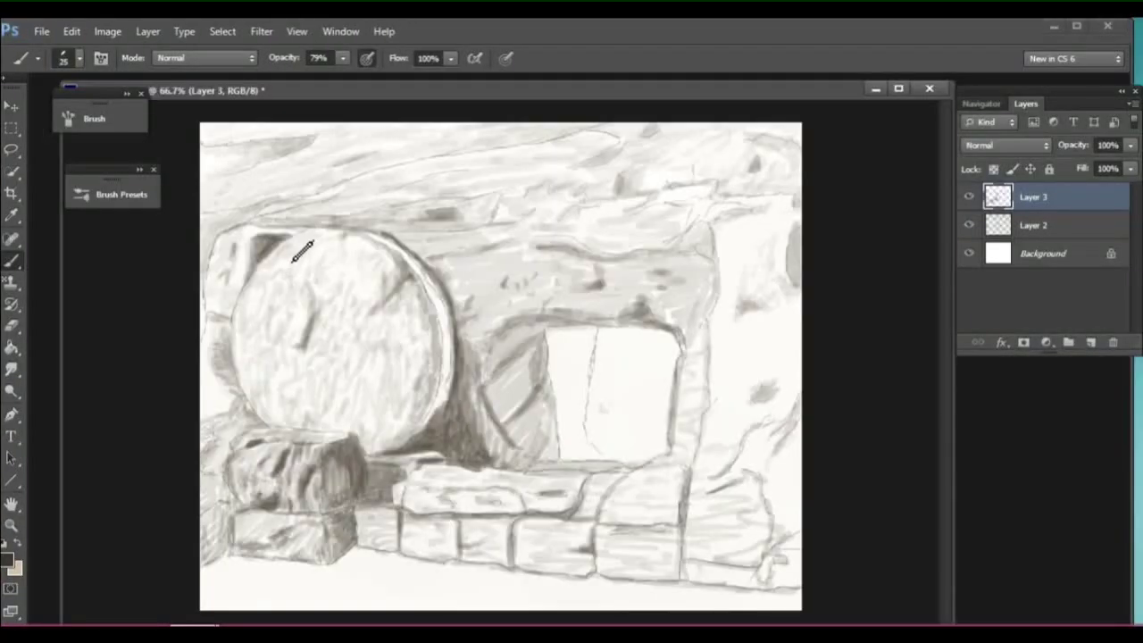
# Step: Choose a light beige foreground colour in the Color Picker
pyautogui.click(10, 560)
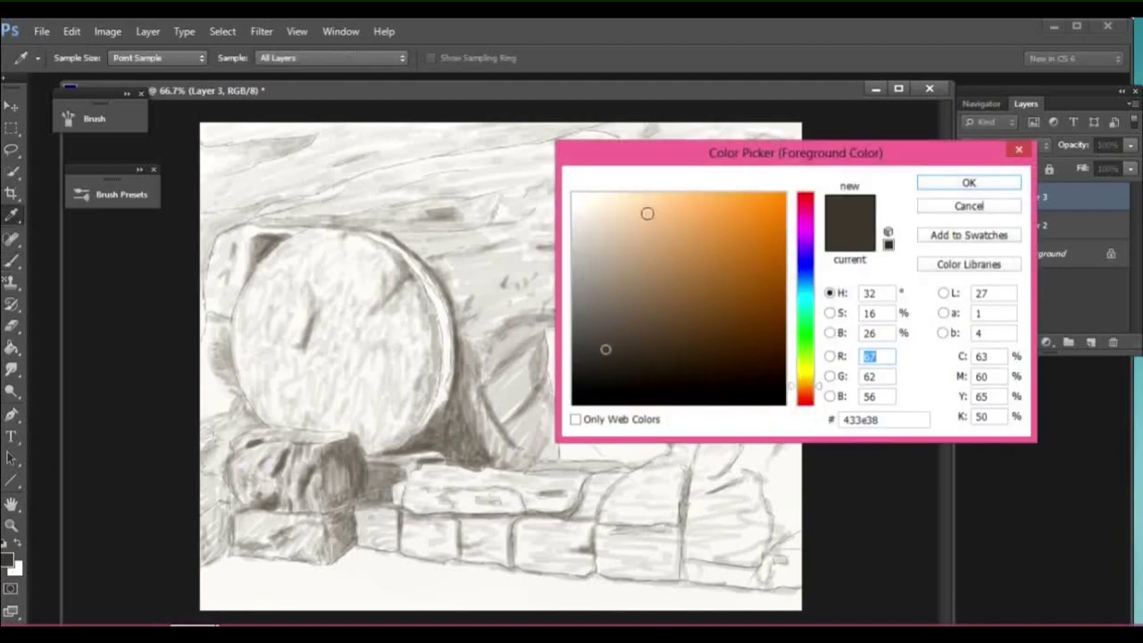
pyautogui.click(601, 232)
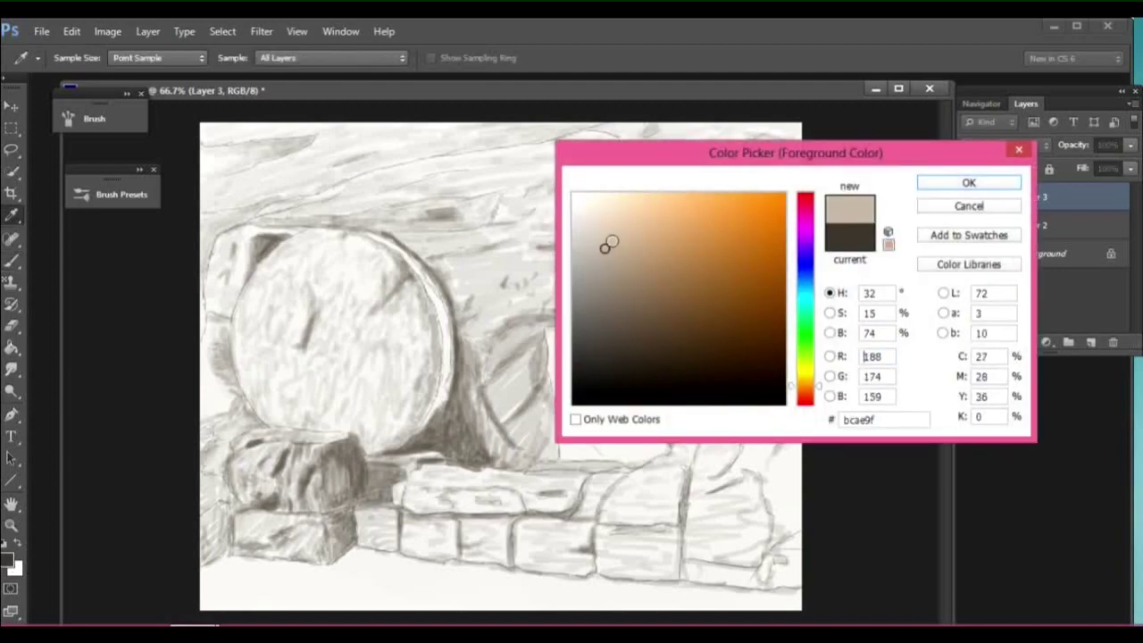
pyautogui.press('Return')
pyautogui.press('b')
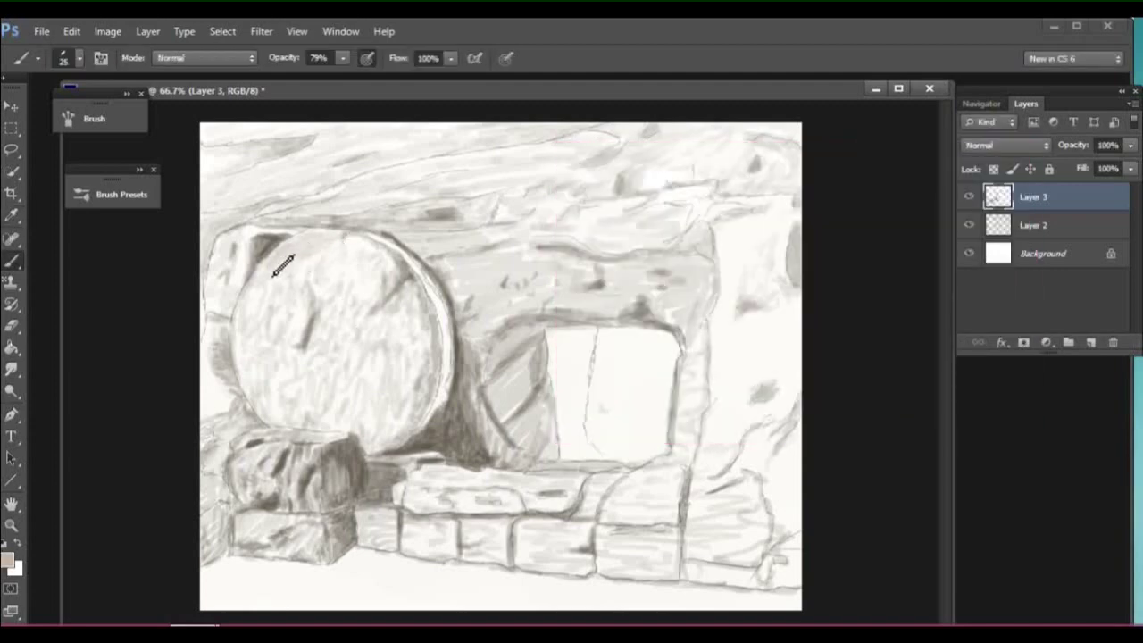
# Step: Tint the round stone, doorway arch, pillar, lower blocks and right-hand rock beige
pyautogui.moveTo(273, 275)
pyautogui.mouseDown()
pyautogui.moveTo(316, 276)
pyautogui.moveTo(334, 262)
pyautogui.moveTo(366, 301)
pyautogui.moveTo(440, 285)
pyautogui.mouseUp()
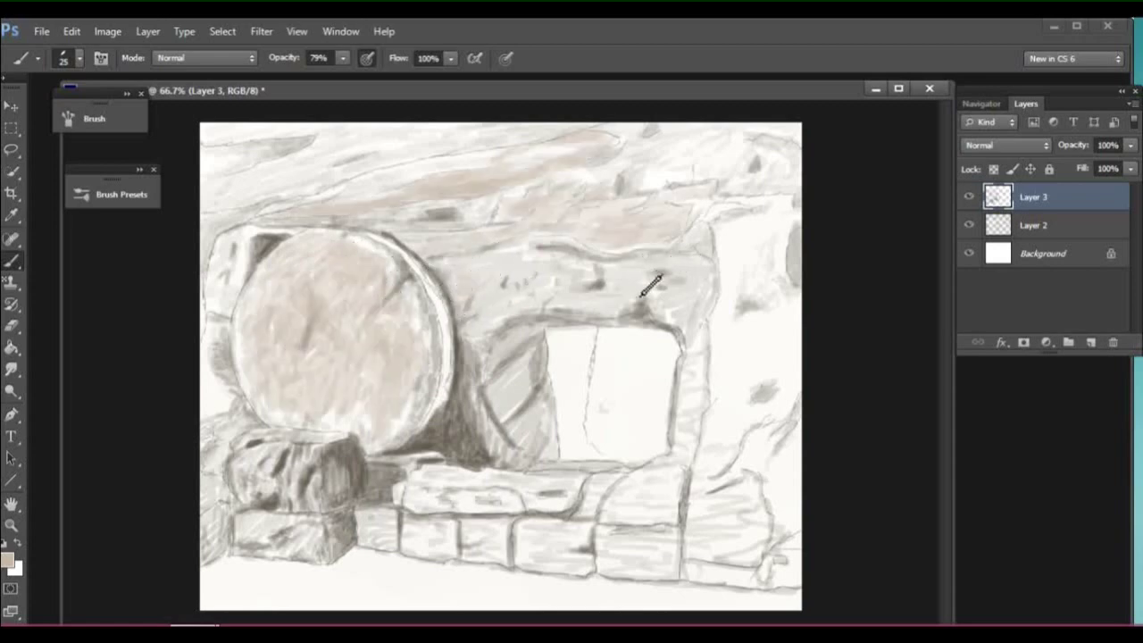
pyautogui.moveTo(641, 296)
pyautogui.mouseDown()
pyautogui.moveTo(605, 323)
pyautogui.moveTo(684, 323)
pyautogui.mouseUp()
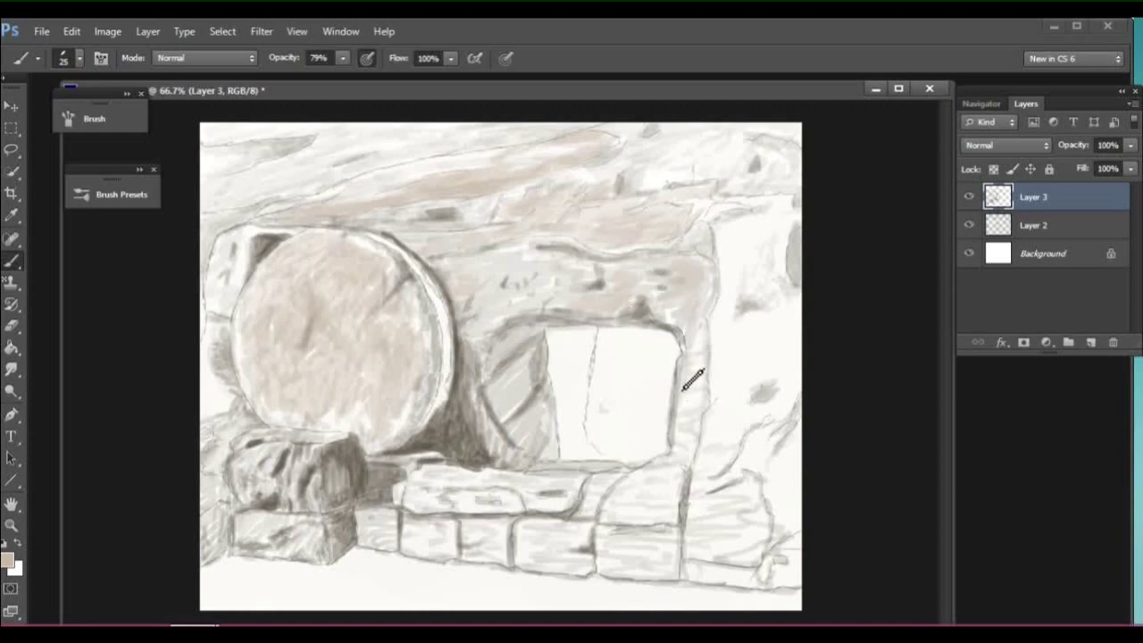
pyautogui.moveTo(689, 382)
pyautogui.mouseDown()
pyautogui.moveTo(675, 471)
pyautogui.moveTo(329, 449)
pyautogui.mouseUp()
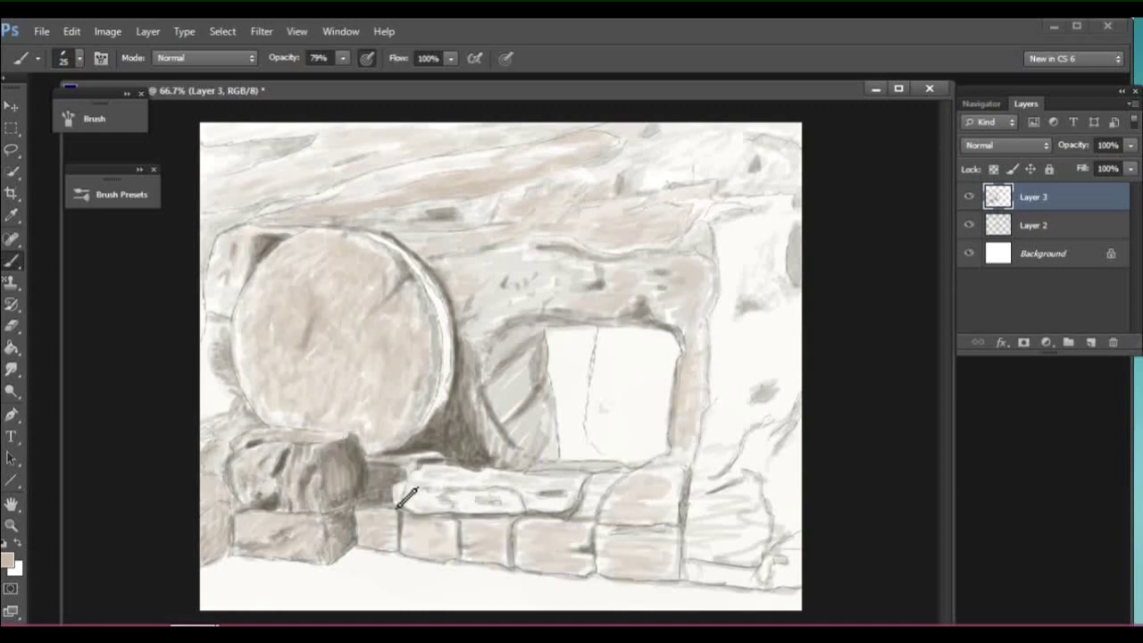
pyautogui.moveTo(602, 515); pyautogui.dragTo(694, 496)
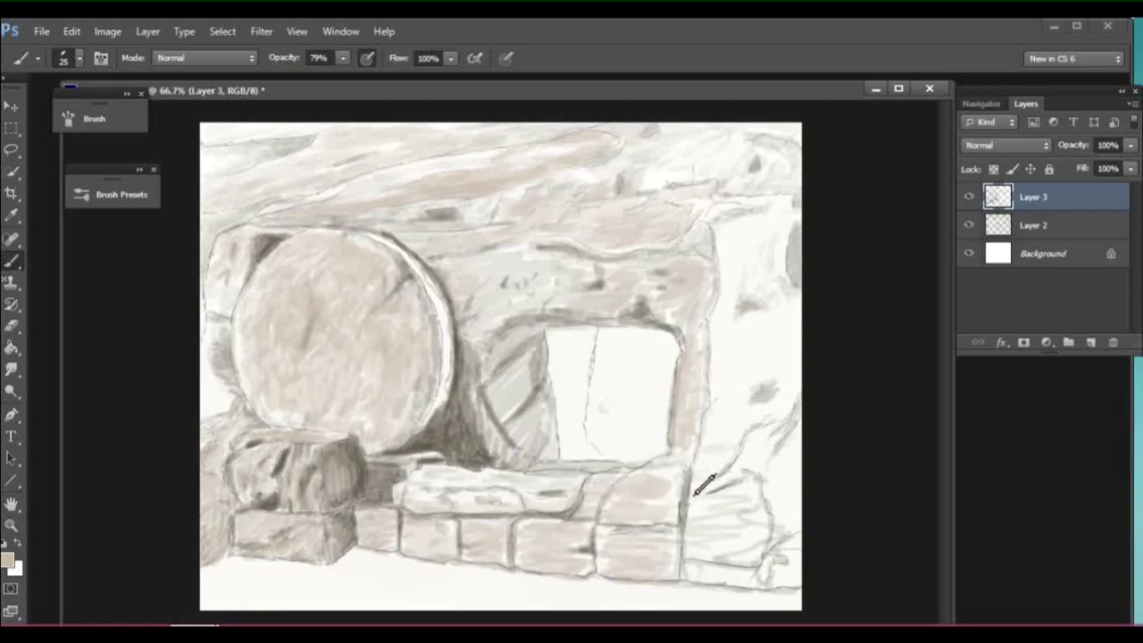
pyautogui.moveTo(749, 439); pyautogui.dragTo(750, 339)
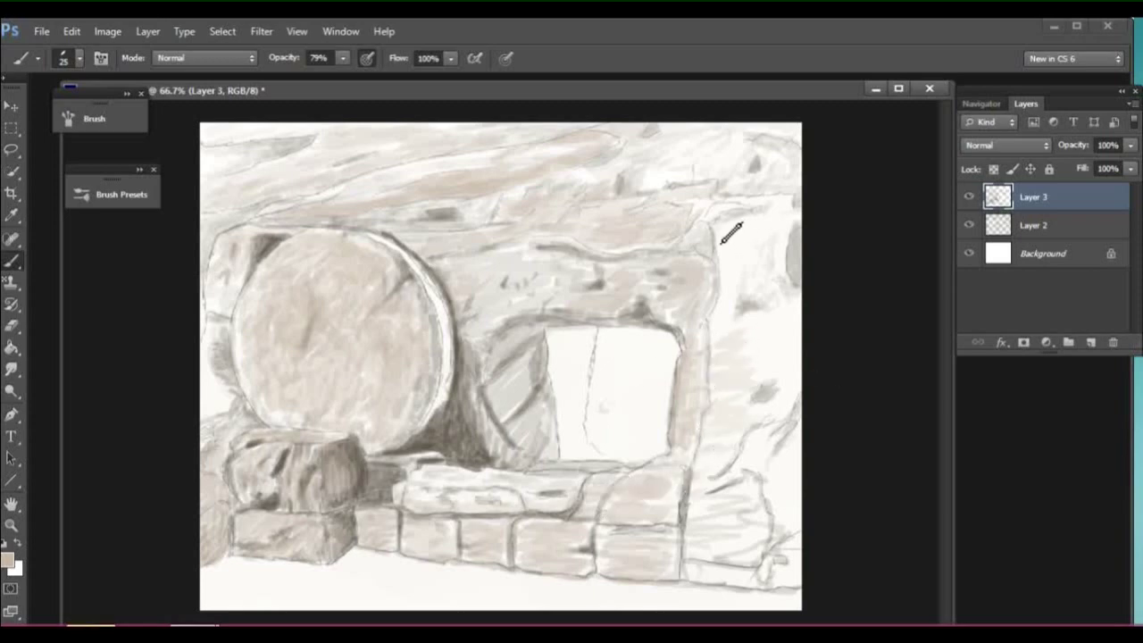
pyautogui.moveTo(722, 242)
pyautogui.mouseDown()
pyautogui.moveTo(759, 209)
pyautogui.moveTo(732, 301)
pyautogui.moveTo(771, 399)
pyautogui.moveTo(777, 527)
pyautogui.mouseUp()
pyautogui.press('[')
pyautogui.press('[')
pyautogui.press('[')
pyautogui.press('0')
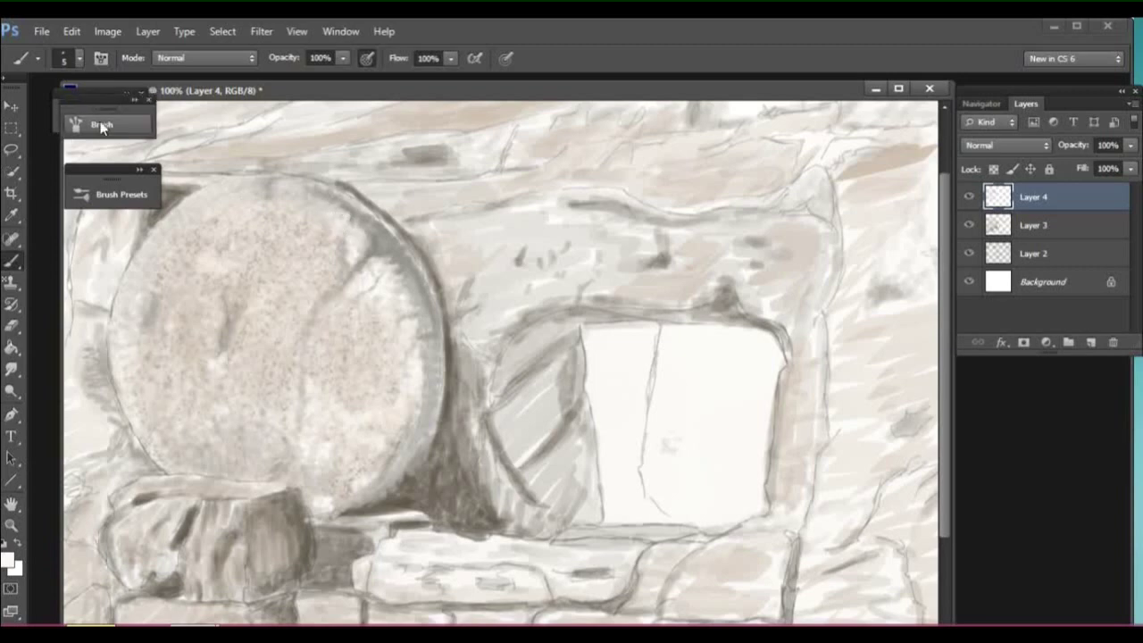
# Step: Redraw the round stone's dark curved rim and pick a dark reddish-brown paint colour
pyautogui.press('F5')
pyautogui.press('F5')
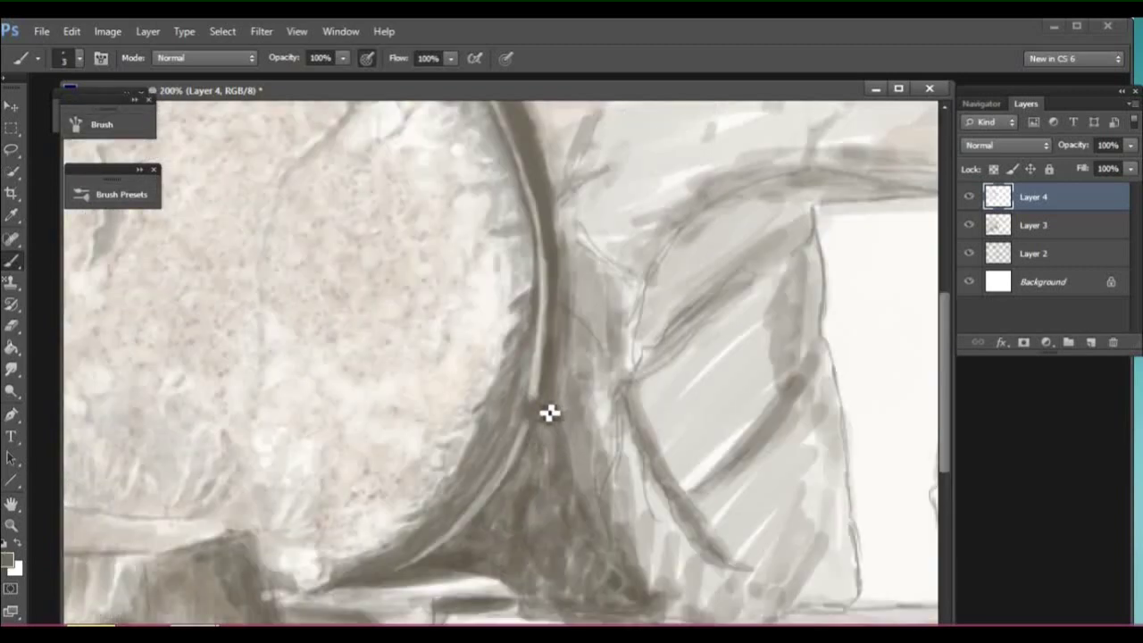
pyautogui.moveTo(556, 406); pyautogui.dragTo(560, 245)
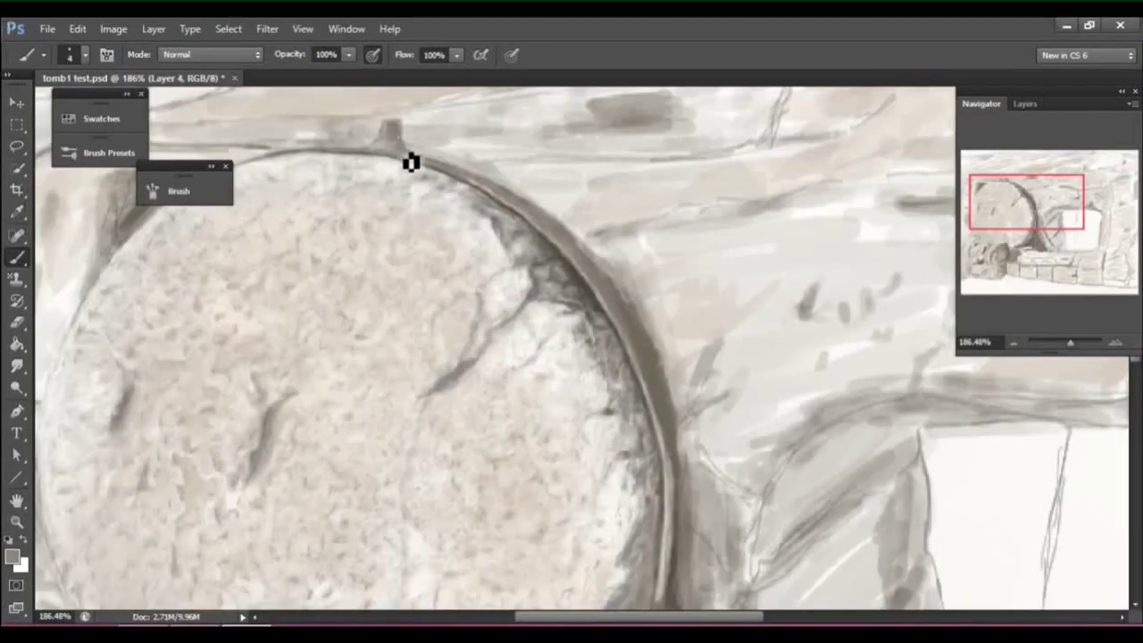
pyautogui.click(12, 557)
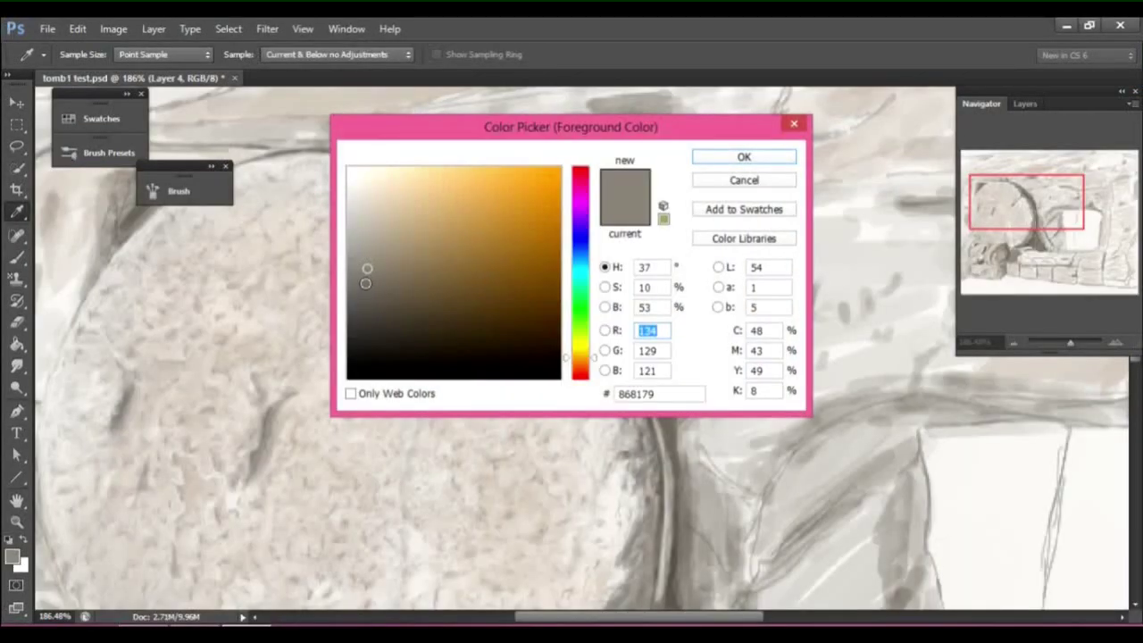
pyautogui.click(580, 174)
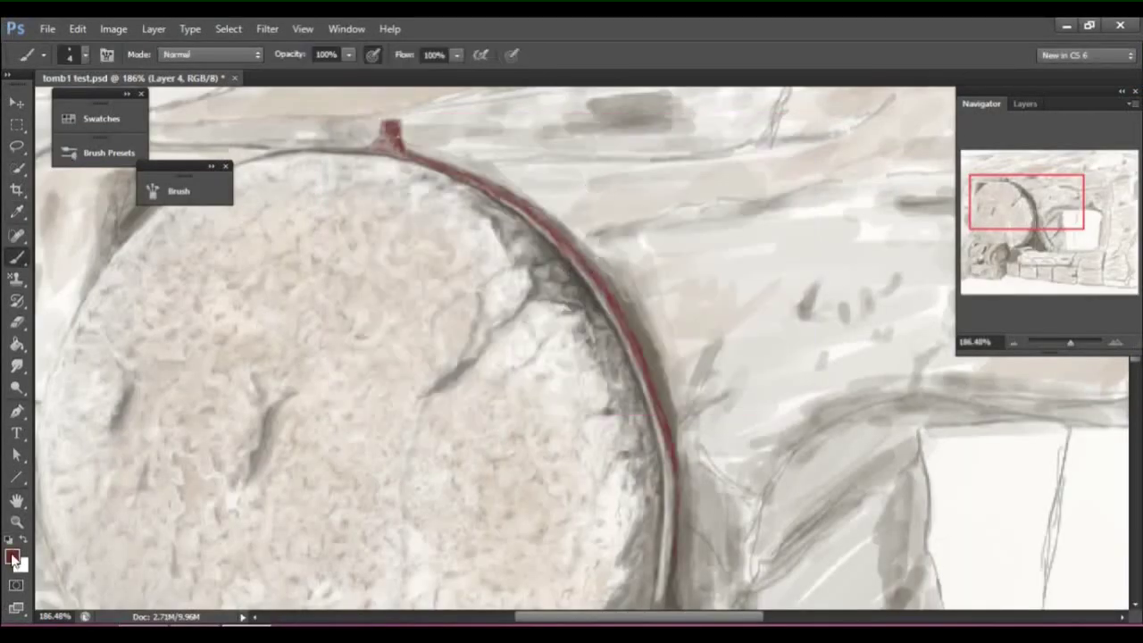
pyautogui.click(13, 557)
pyautogui.click(413, 268)
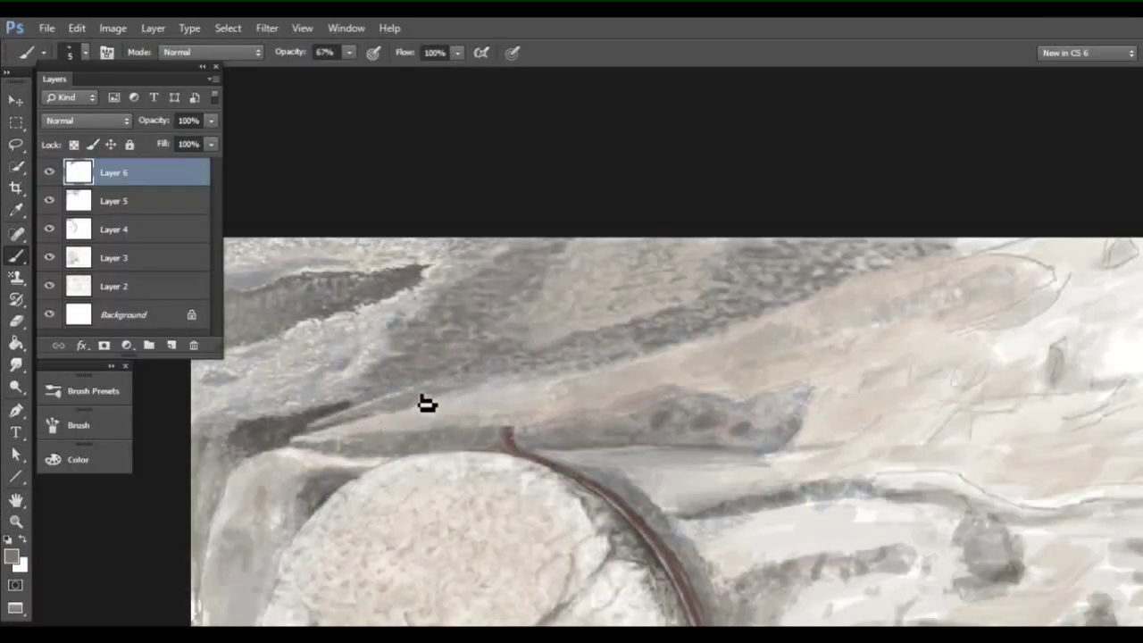
# Step: Paint a dark textured band along the ledge above the stone, with a lighter stroke on top
pyautogui.moveTo(420, 405); pyautogui.dragTo(683, 433)
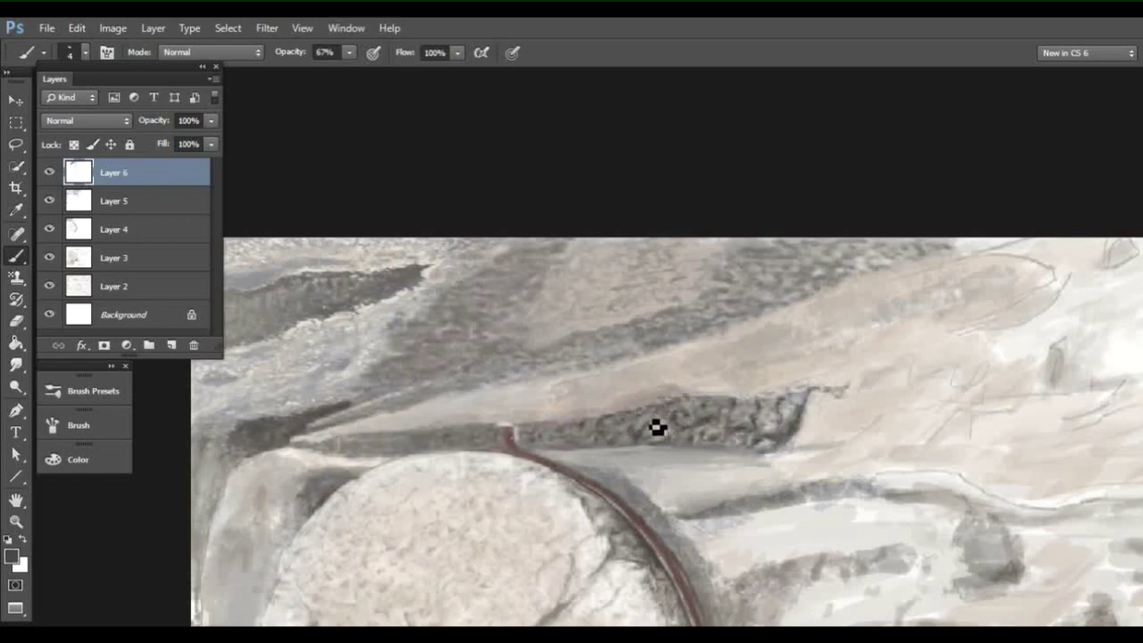
pyautogui.moveTo(308, 459); pyautogui.dragTo(585, 437)
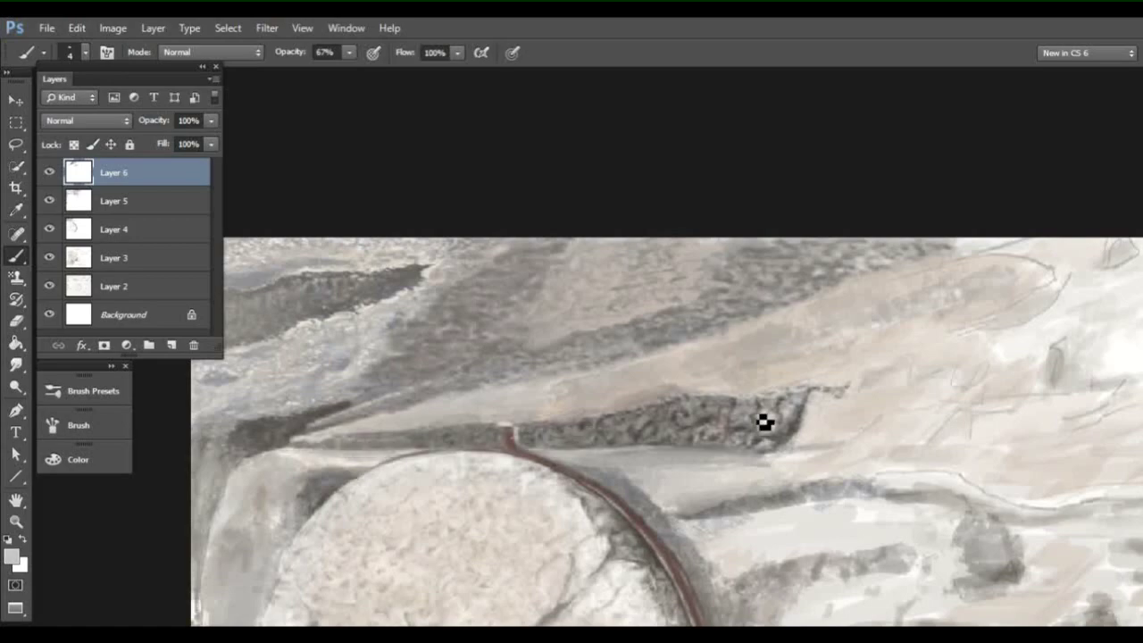
pyautogui.scroll(-5, 759, 425)
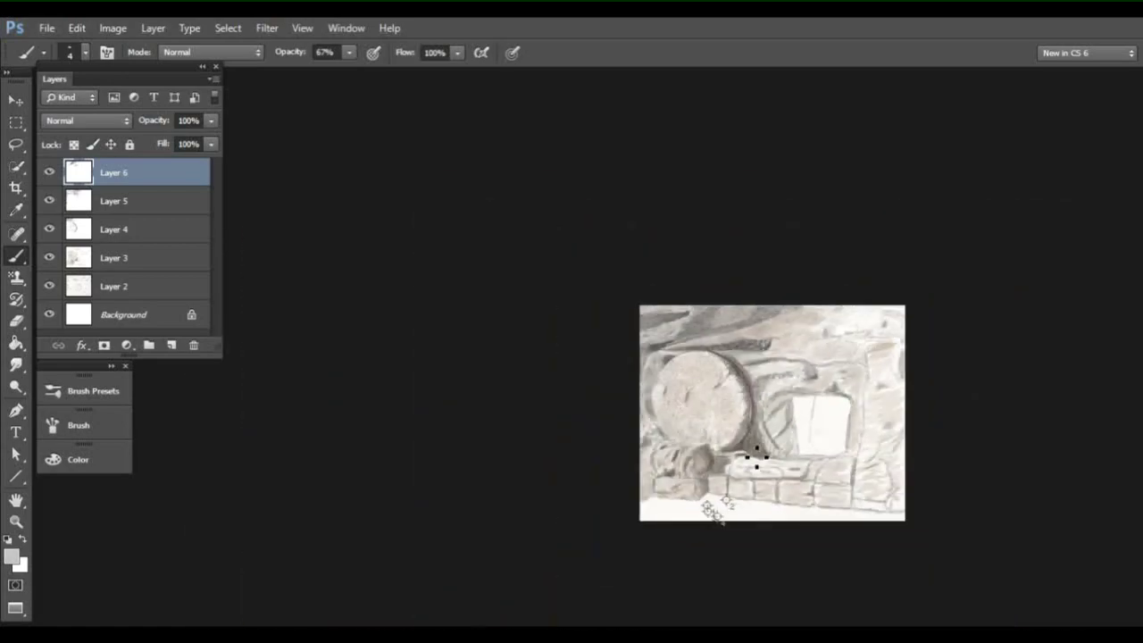
pyautogui.scroll(3, 756, 460)
pyautogui.scroll(5, 756, 460)
pyautogui.scroll(3, 776, 401)
pyautogui.press('0')
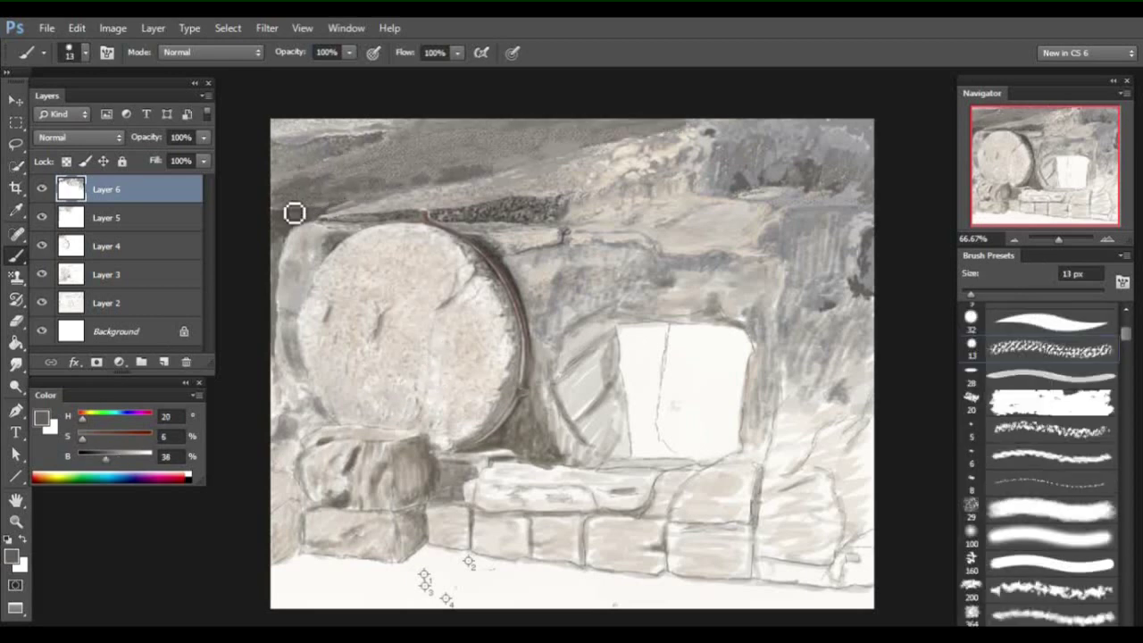
# Step: Pick light and dark greys and shade the rock left of the tomb opening
pyautogui.keyDown('alt'); pyautogui.click(634, 143); pyautogui.keyUp('alt')
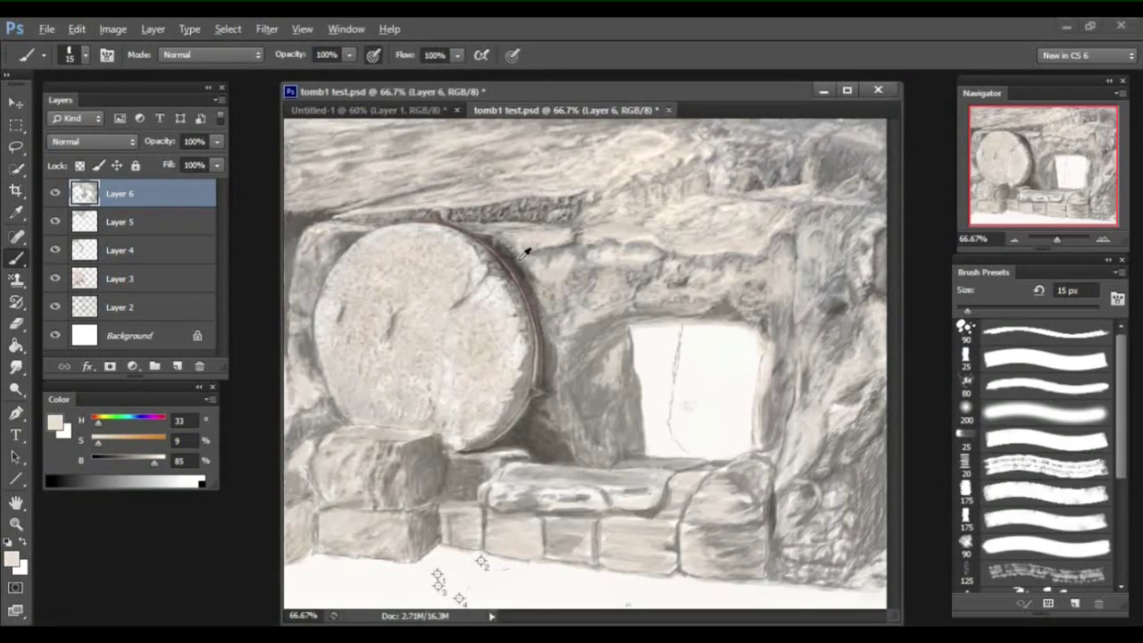
pyautogui.keyDown('alt'); pyautogui.click(527, 253); pyautogui.keyUp('alt')
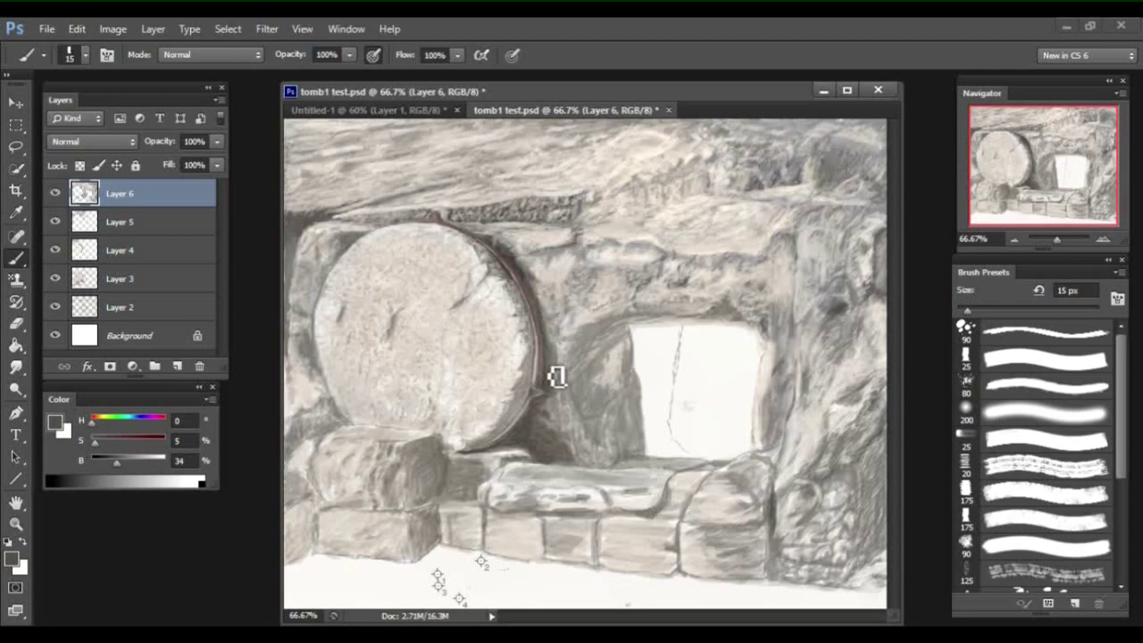
pyautogui.moveTo(557, 382); pyautogui.dragTo(616, 353)
pyautogui.keyDown('alt'); pyautogui.click(593, 406); pyautogui.keyUp('alt')
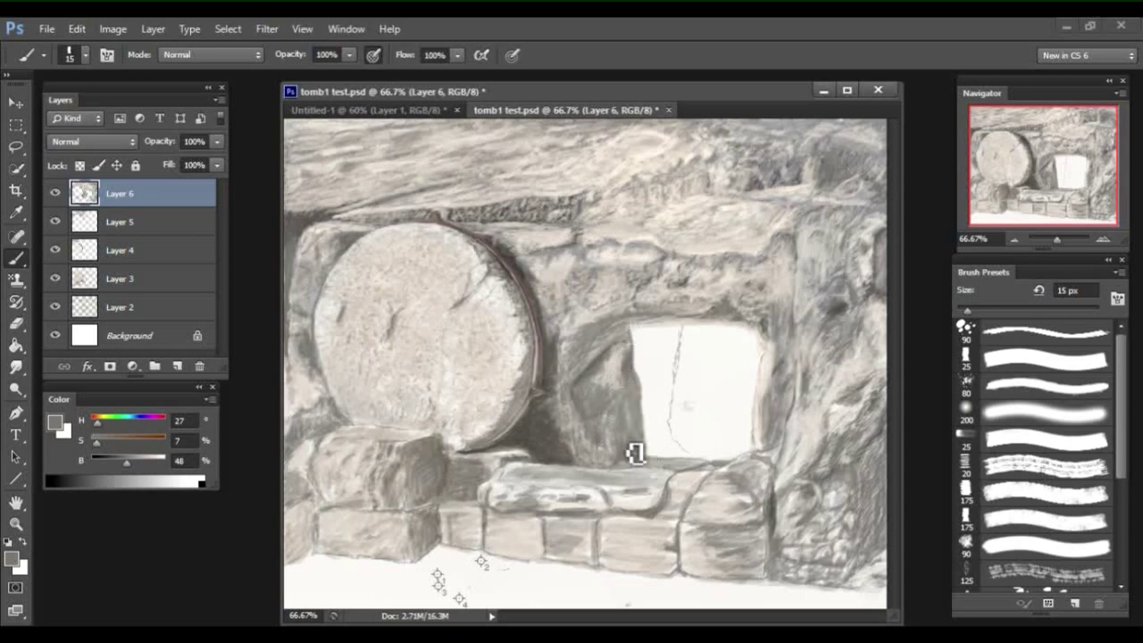
# Step: Sample near-white and light grey highlight colours from the stonework and add a new layer
pyautogui.press('[')
pyautogui.press('[')
pyautogui.keyDown('alt'); pyautogui.click(622, 226); pyautogui.keyUp('alt')
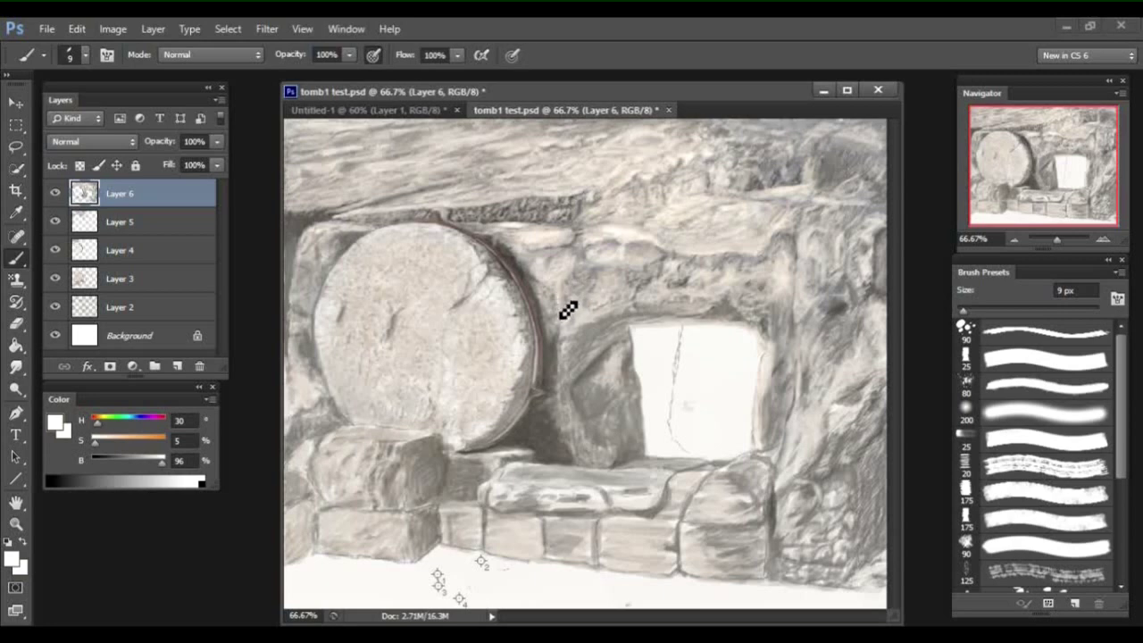
pyautogui.keyDown('alt'); pyautogui.click(767, 479); pyautogui.keyUp('alt')
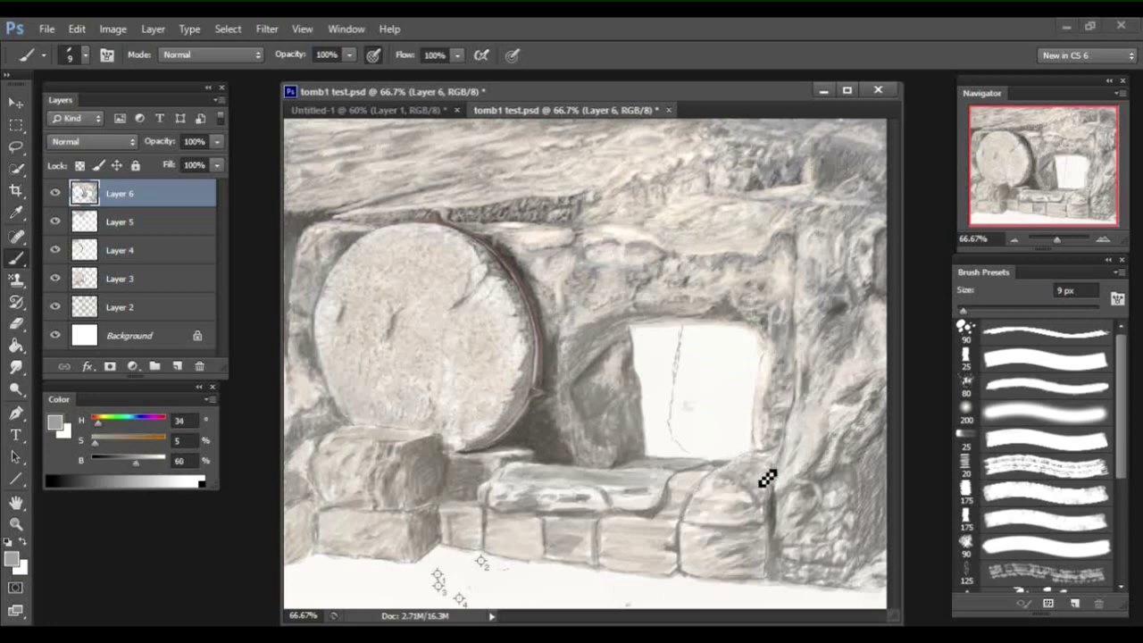
pyautogui.keyDown('alt'); pyautogui.click(753, 485); pyautogui.keyUp('alt')
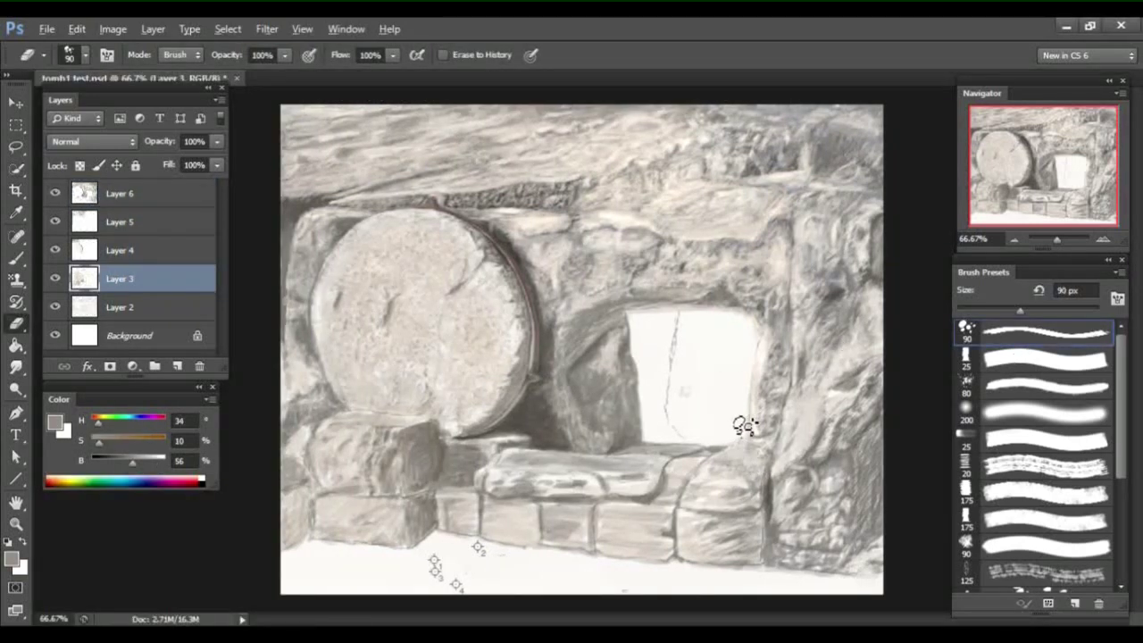
pyautogui.press('alt')
pyautogui.press('b')
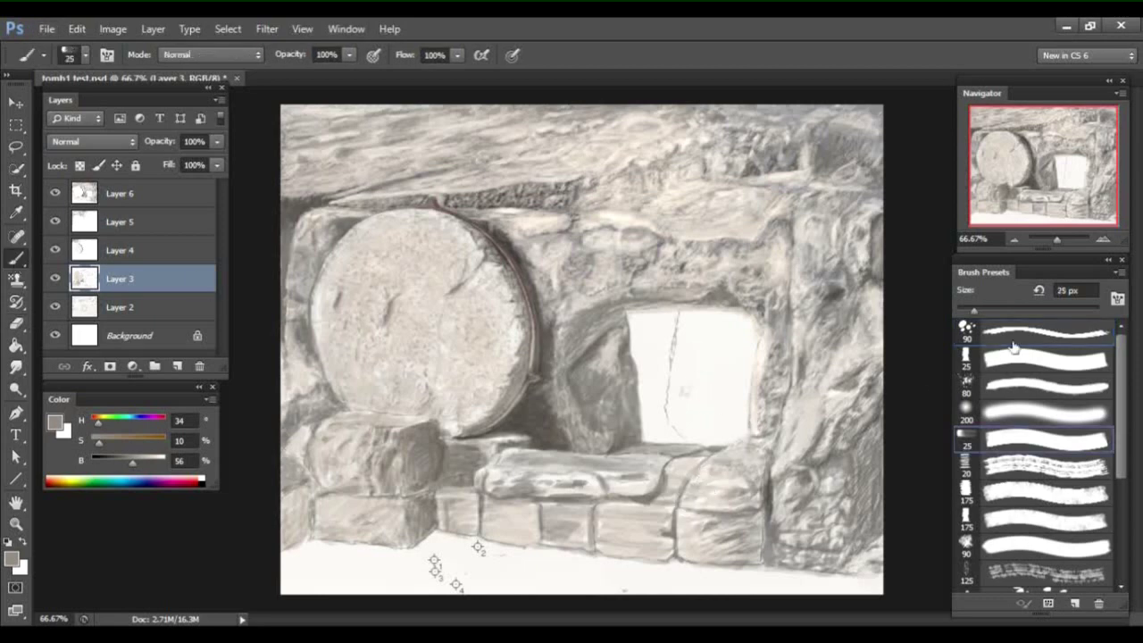
pyautogui.hotkey('ctrl', 'shift', 'alt', 'n')
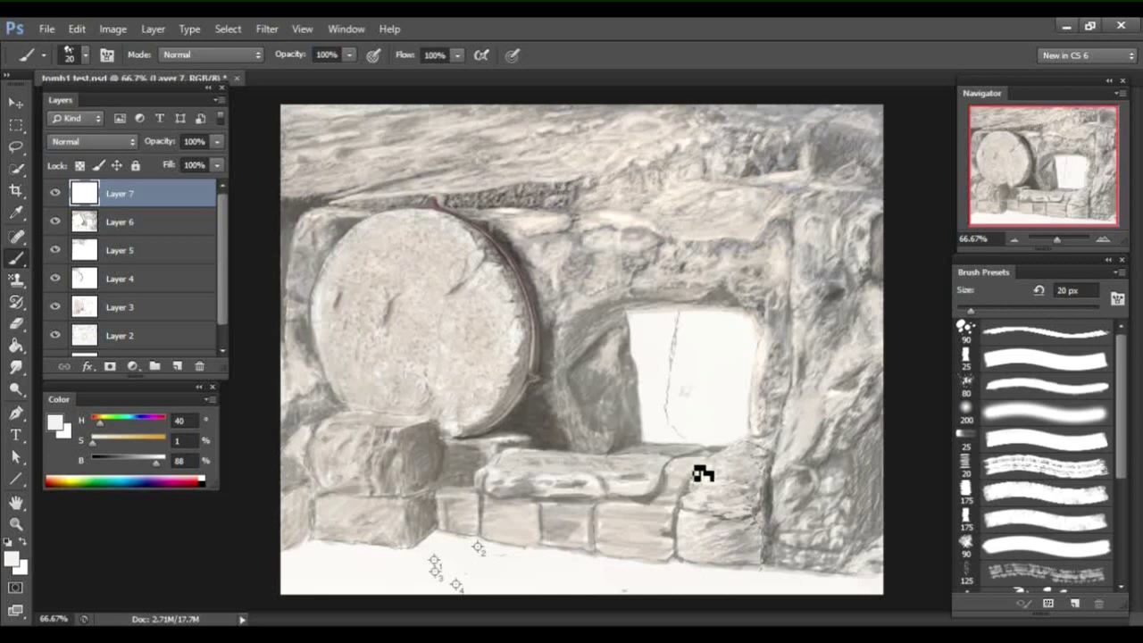
# Step: Paint a light highlight across the stone ledge and smudge the shadows beneath the round stone
pyautogui.press(']')
pyautogui.moveTo(658, 509); pyautogui.dragTo(581, 544)
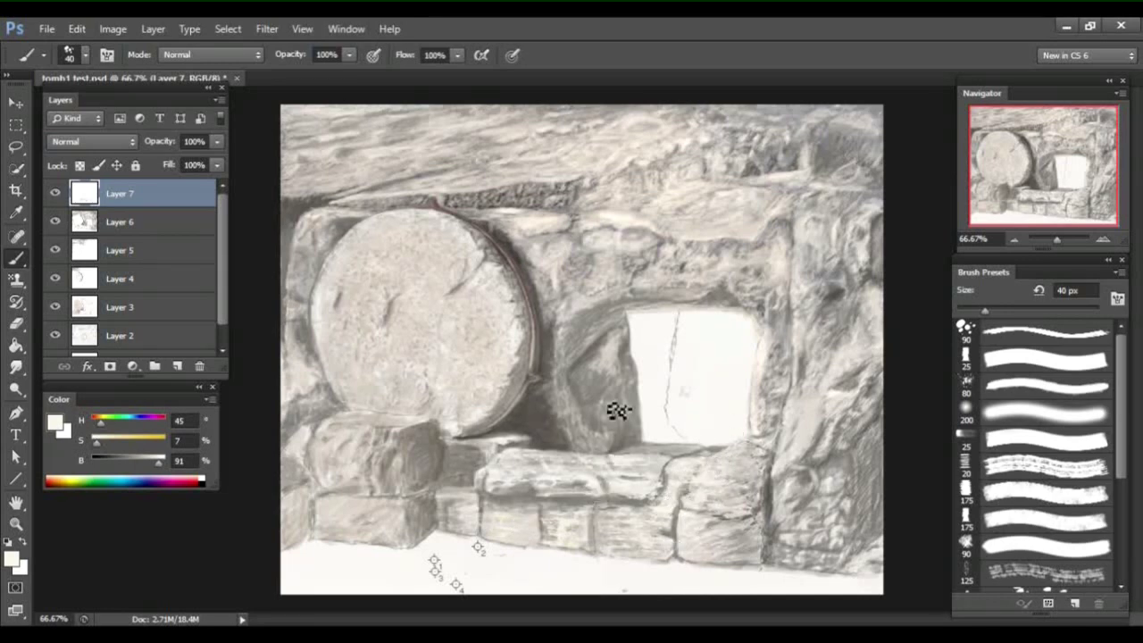
pyautogui.press(']')
pyautogui.press(']')
pyautogui.press(']')
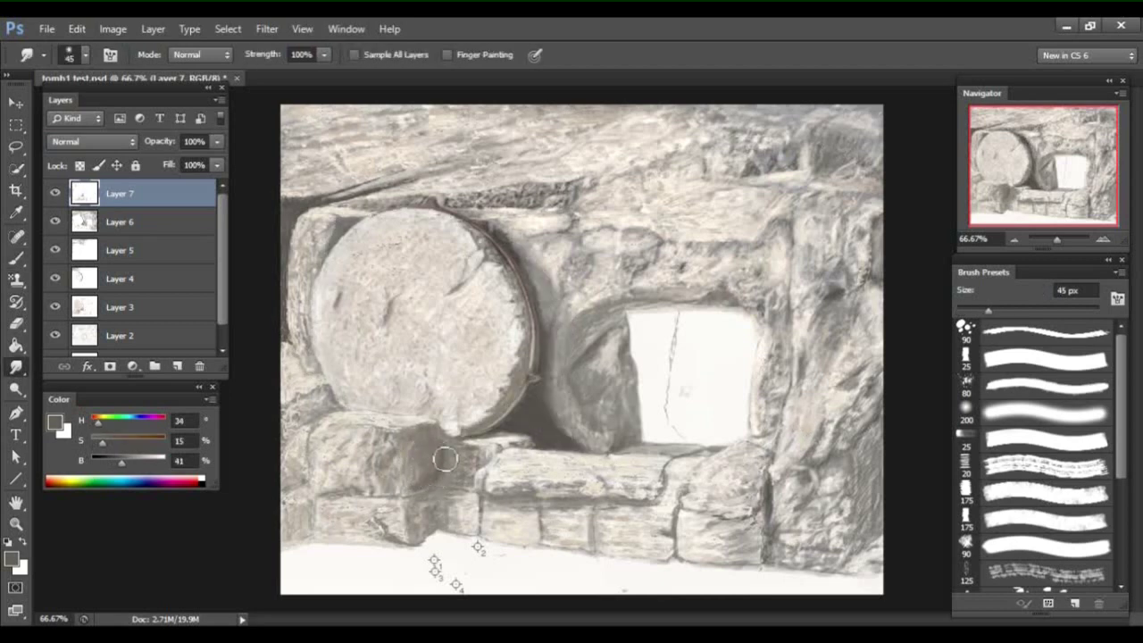
pyautogui.moveTo(444, 459); pyautogui.dragTo(482, 462)
pyautogui.moveTo(433, 507); pyautogui.dragTo(441, 522)
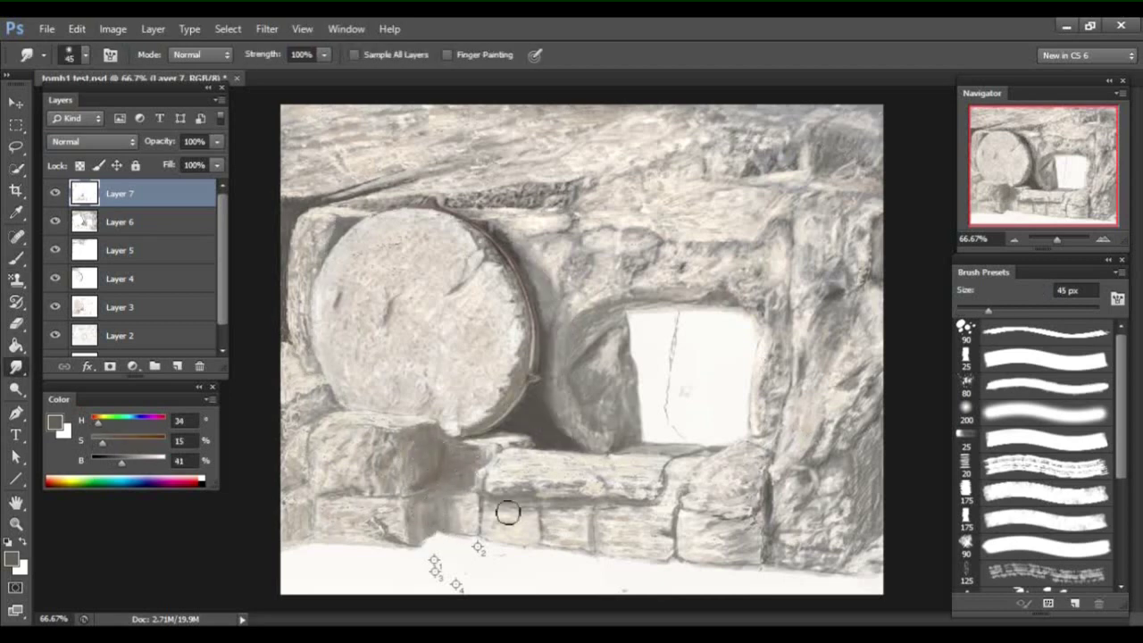
pyautogui.press('b')
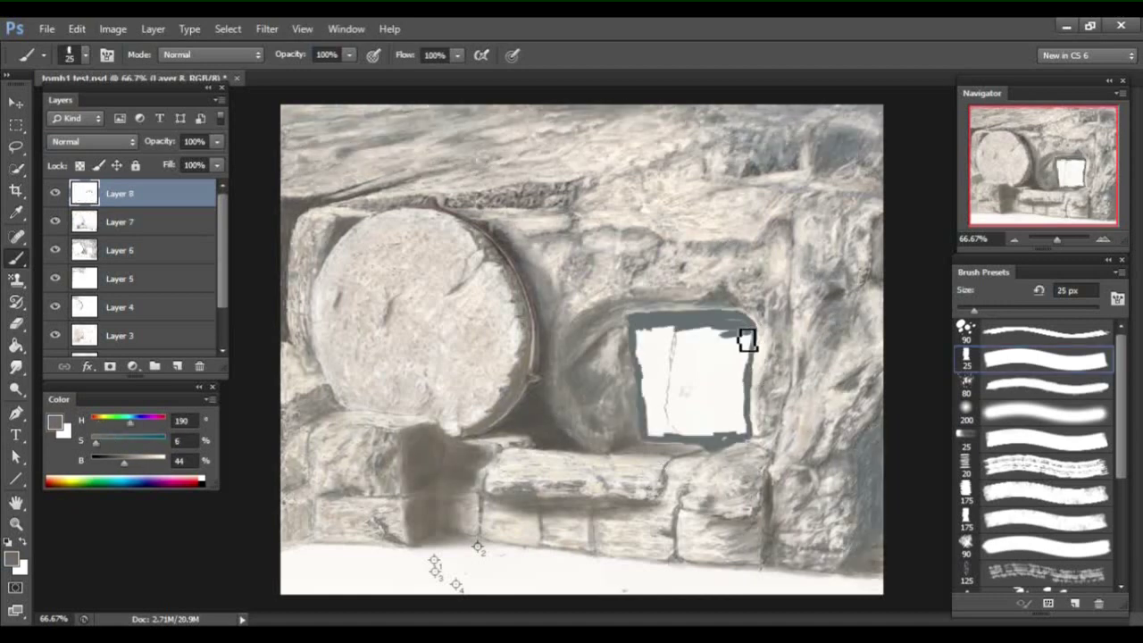
# Step: Paint dark strokes down the doorway, then undo them
pyautogui.moveTo(675, 337)
pyautogui.mouseDown()
pyautogui.moveTo(676, 324)
pyautogui.moveTo(704, 434)
pyautogui.moveTo(753, 438)
pyautogui.moveTo(716, 428)
pyautogui.moveTo(749, 429)
pyautogui.moveTo(722, 400)
pyautogui.moveTo(747, 357)
pyautogui.moveTo(729, 364)
pyautogui.moveTo(658, 331)
pyautogui.moveTo(695, 322)
pyautogui.moveTo(681, 400)
pyautogui.moveTo(704, 434)
pyautogui.moveTo(697, 445)
pyautogui.mouseUp()
pyautogui.hotkey('ctrl', 'alt', 'z')
pyautogui.hotkey('ctrl', 'alt', 'z')
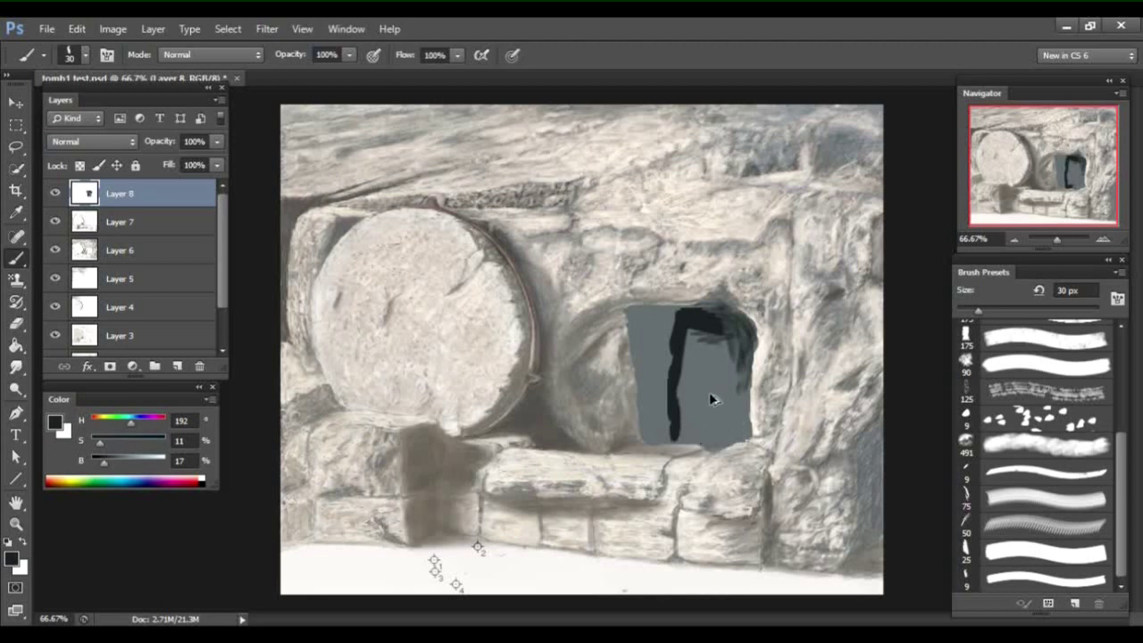
pyautogui.hotkey('ctrl', 'alt', 'z')
pyautogui.hotkey('ctrl', 'alt', 'z')
# Step: On a new layer, fill the doorway with near-black paint using 50 and 90 px brushes
pyautogui.click(178, 369)
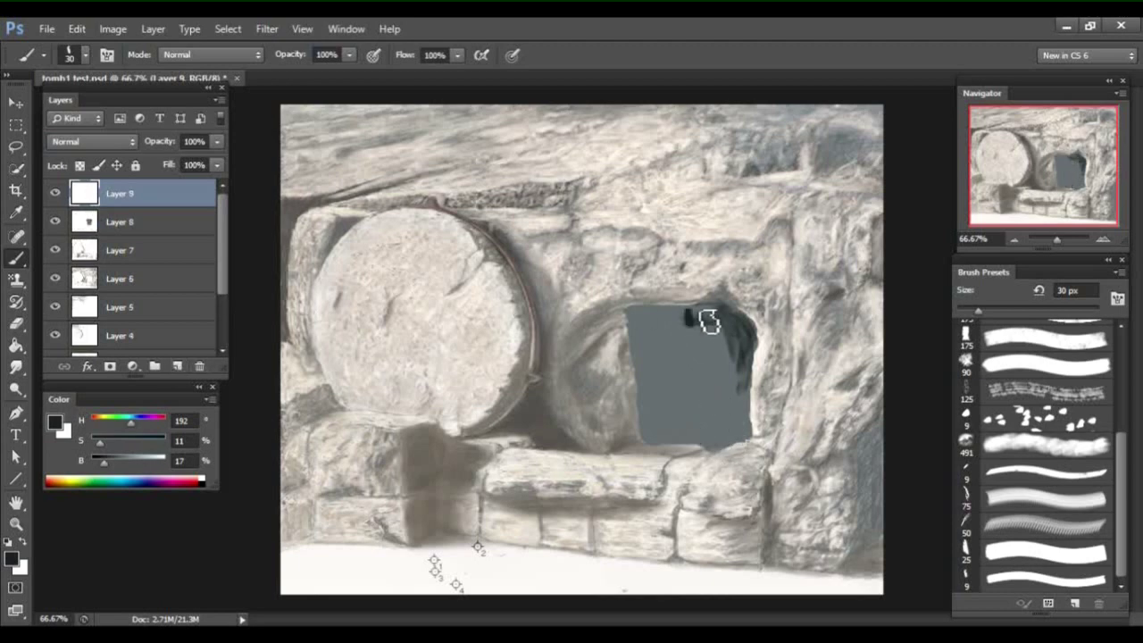
pyautogui.moveTo(702, 319)
pyautogui.mouseDown()
pyautogui.moveTo(741, 324)
pyautogui.moveTo(752, 391)
pyautogui.moveTo(742, 437)
pyautogui.moveTo(706, 437)
pyautogui.moveTo(740, 347)
pyautogui.moveTo(731, 415)
pyautogui.moveTo(706, 312)
pyautogui.moveTo(688, 324)
pyautogui.moveTo(683, 433)
pyautogui.moveTo(705, 383)
pyautogui.moveTo(721, 404)
pyautogui.moveTo(719, 439)
pyautogui.moveTo(722, 387)
pyautogui.mouseUp()
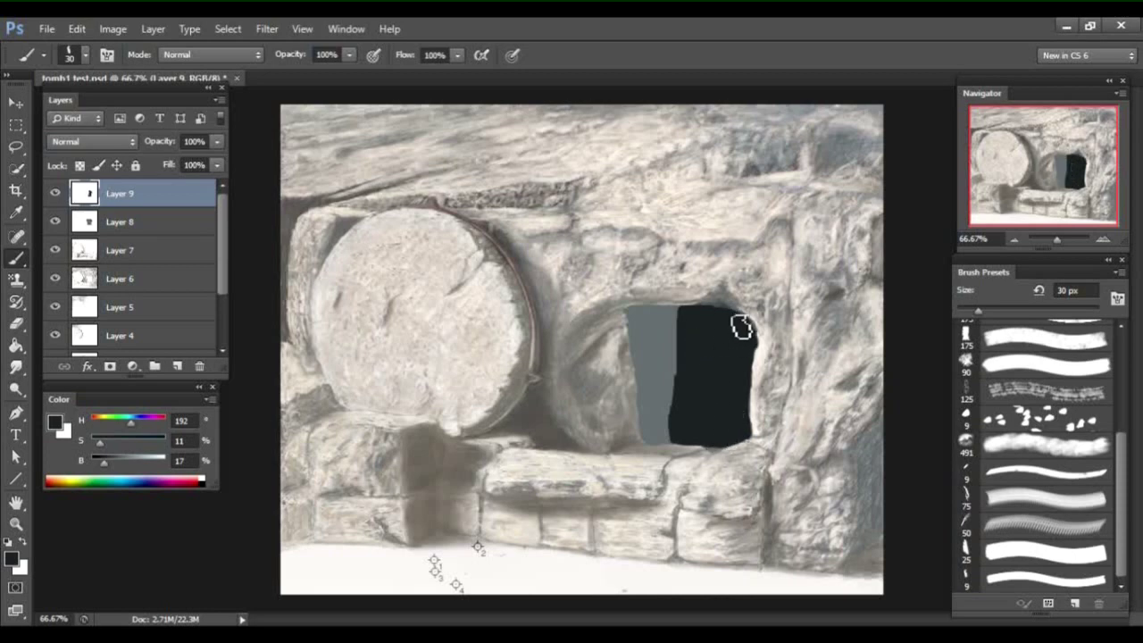
pyautogui.press(']')
pyautogui.press(']')
pyautogui.moveTo(643, 364)
pyautogui.mouseDown()
pyautogui.moveTo(658, 394)
pyautogui.moveTo(632, 328)
pyautogui.moveTo(676, 438)
pyautogui.mouseUp()
pyautogui.press(']')
pyautogui.press(']')
pyautogui.press(']')
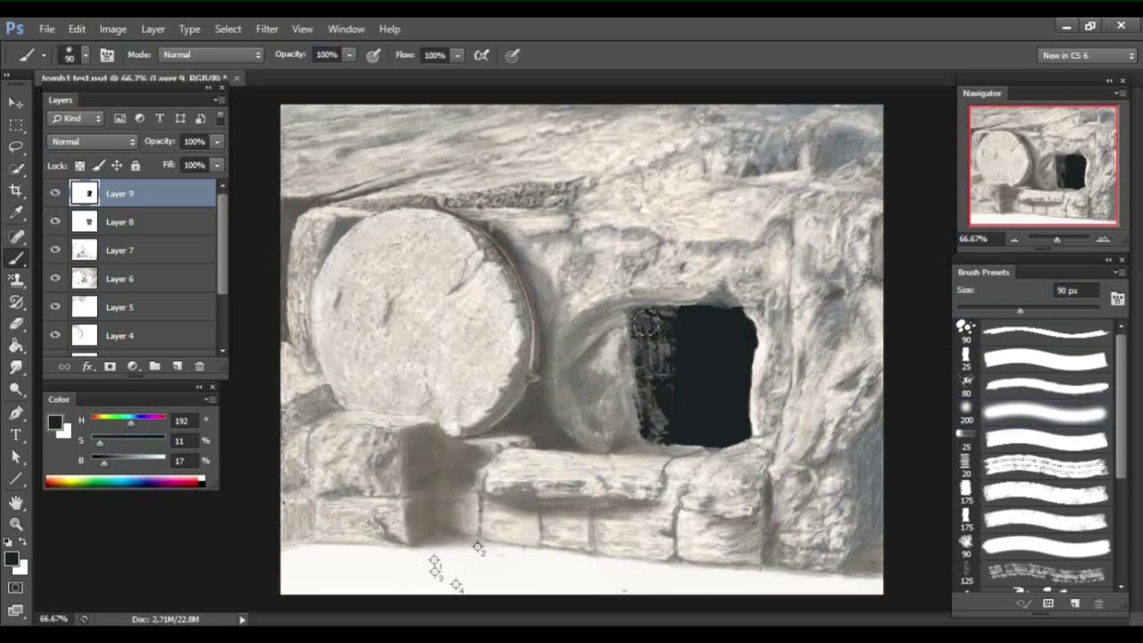
pyautogui.moveTo(647, 401)
pyautogui.mouseDown()
pyautogui.moveTo(654, 325)
pyautogui.moveTo(680, 313)
pyautogui.moveTo(696, 429)
pyautogui.moveTo(625, 339)
pyautogui.mouseUp()
# Step: Sample a light stone colour and speckle gravel across the ground with the scattered-dab brush
pyautogui.press('[')
pyautogui.press('[')
pyautogui.press('[')
pyautogui.keyDown('alt'); pyautogui.click(625, 392); pyautogui.keyUp('alt')
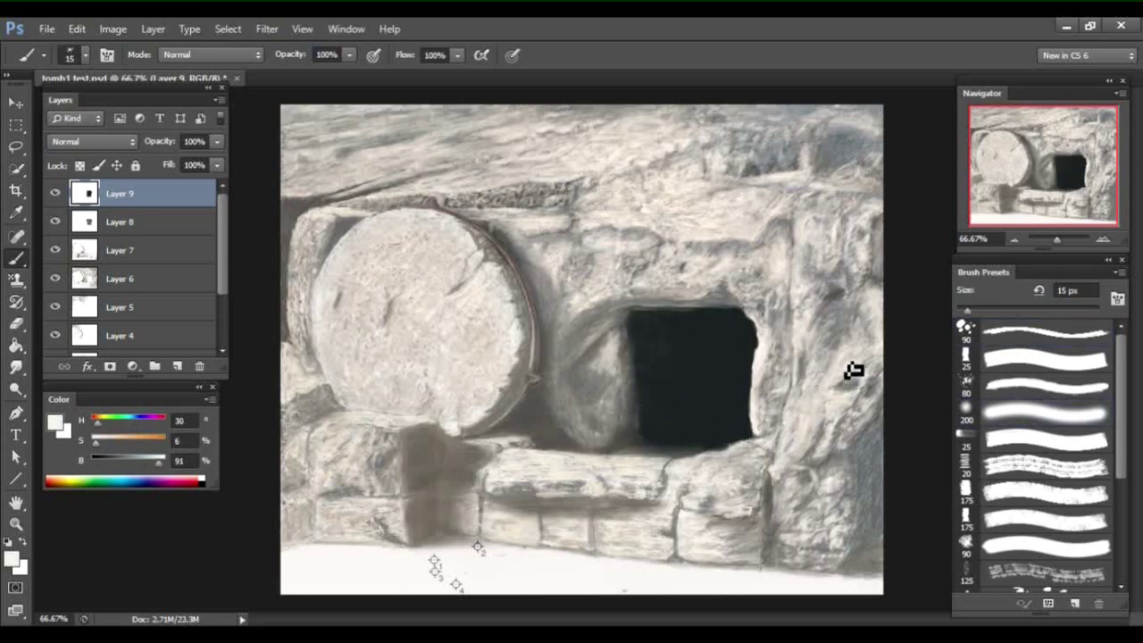
pyautogui.keyDown('alt'); pyautogui.click(798, 452); pyautogui.keyUp('alt')
pyautogui.scroll(-5, 1091, 346)
pyautogui.click(1044, 418)
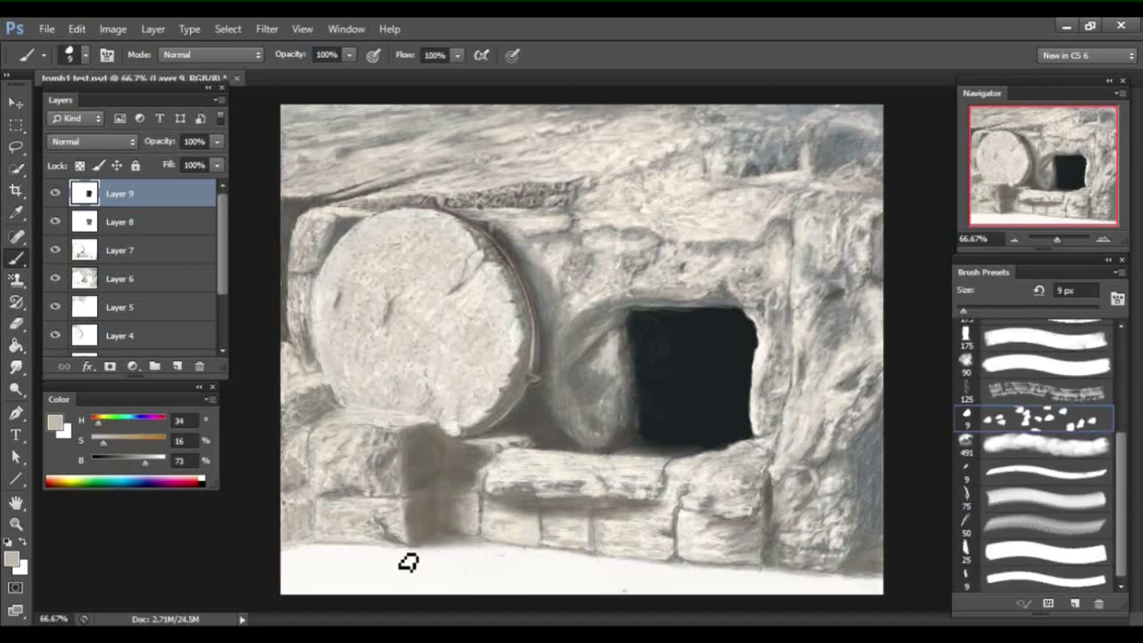
pyautogui.moveTo(355, 566)
pyautogui.mouseDown()
pyautogui.moveTo(863, 597)
pyautogui.moveTo(352, 584)
pyautogui.moveTo(910, 548)
pyautogui.mouseUp()
# Step: Shrink the brush to 7 px and sample a slightly different ground colour
pyautogui.press('[')
pyautogui.press('[')
pyautogui.press('[')
pyautogui.keyDown('alt'); pyautogui.click(298, 563); pyautogui.keyUp('alt')
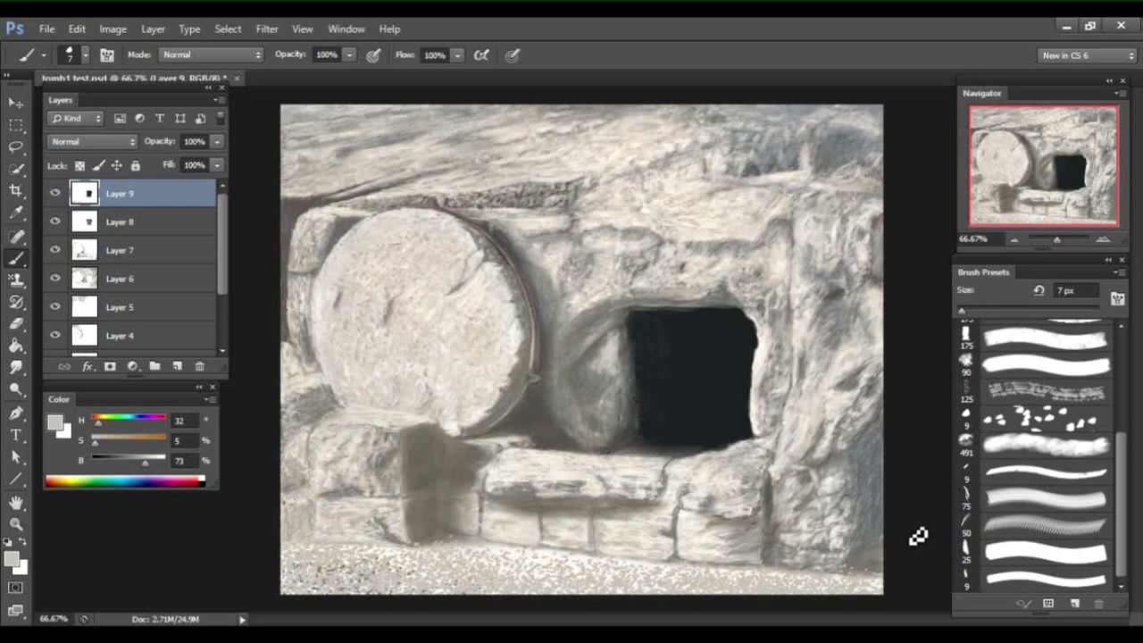
pyautogui.scroll(2, 668, 449)
pyautogui.scroll(-2, 714, 459)
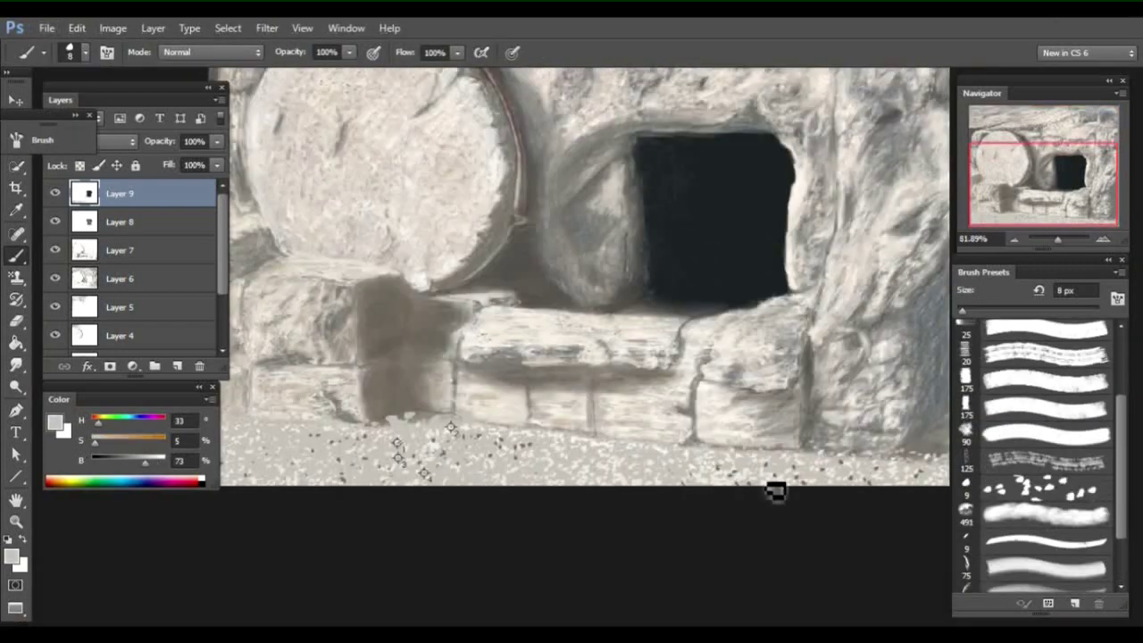
pyautogui.press('F5')
pyautogui.press('F5')
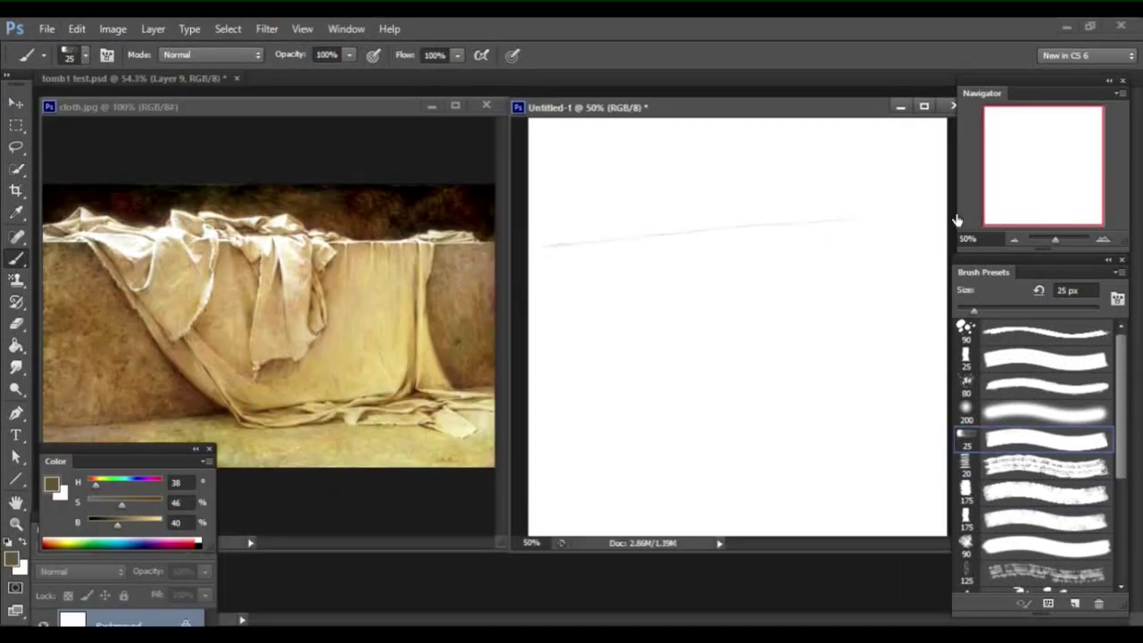
# Step: Sketch the ledge's top and lower edges and the draped cloth's outline and folds in Untitled-1
pyautogui.moveTo(532, 411); pyautogui.dragTo(898, 360)
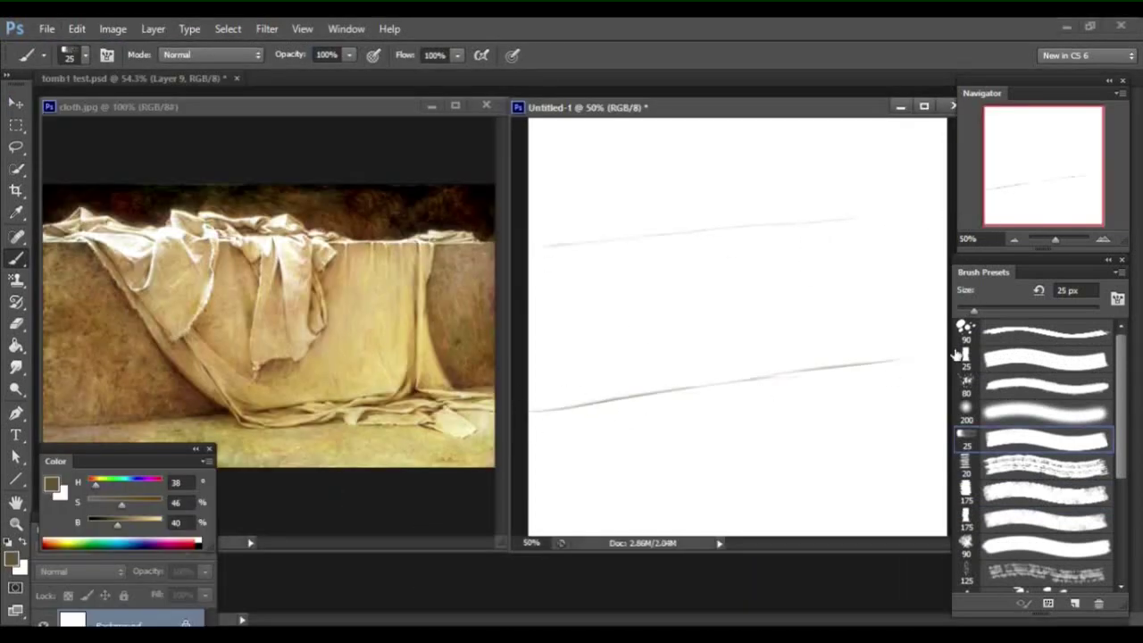
pyautogui.moveTo(772, 375); pyautogui.dragTo(945, 359)
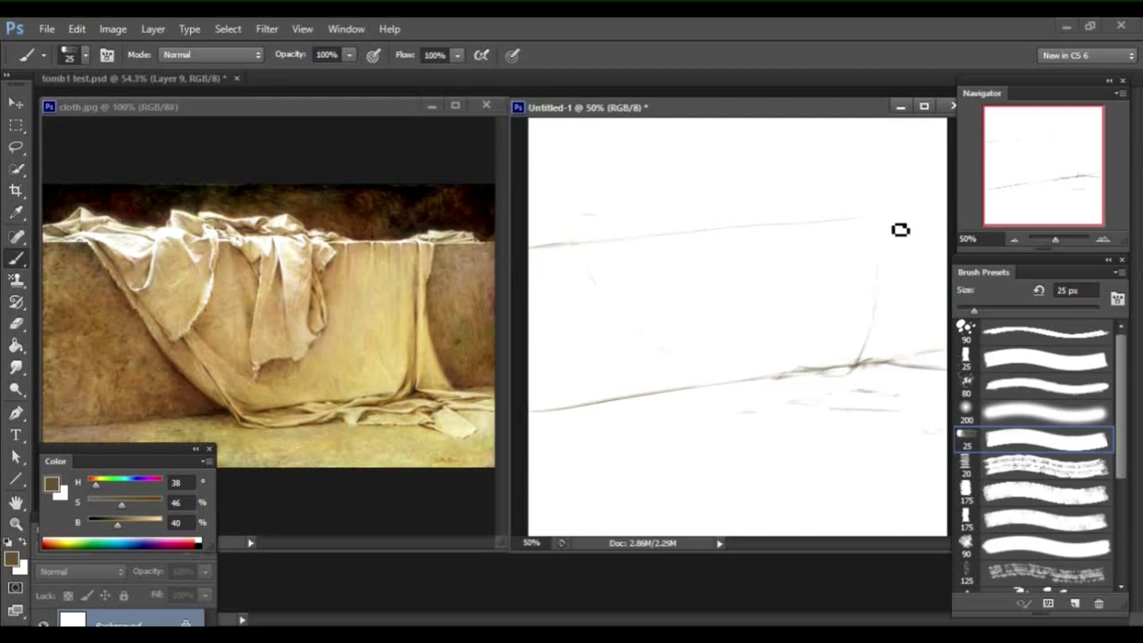
pyautogui.moveTo(906, 227); pyautogui.dragTo(773, 387)
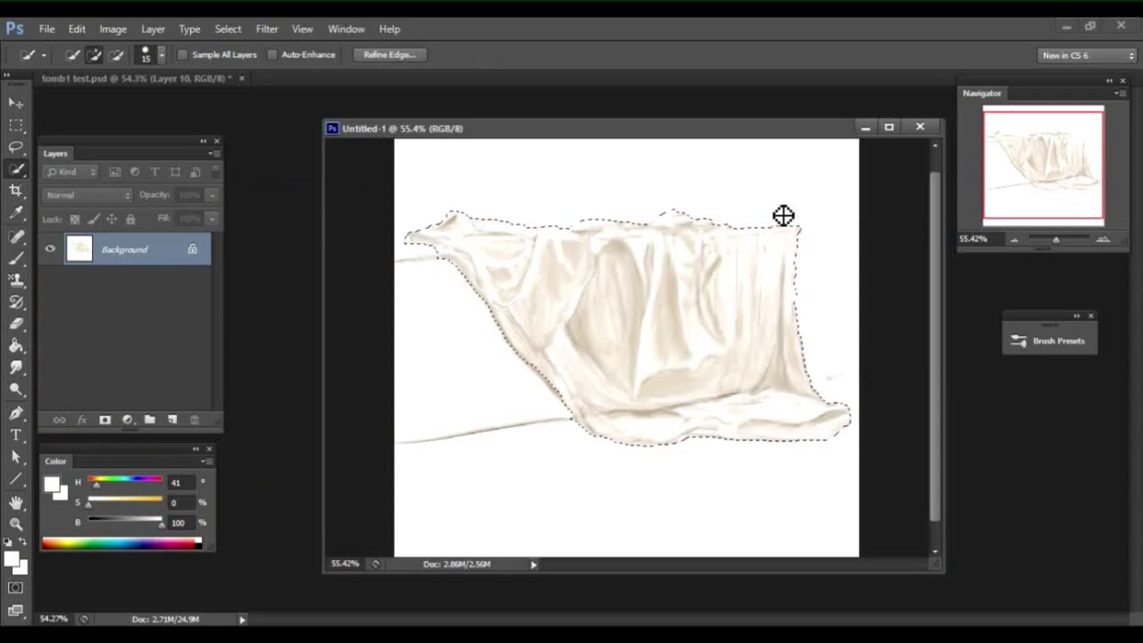
# Step: Drag the cloth into tomb1 test.psd, then scale, move and stretch it onto the ledge
pyautogui.click(862, 127)
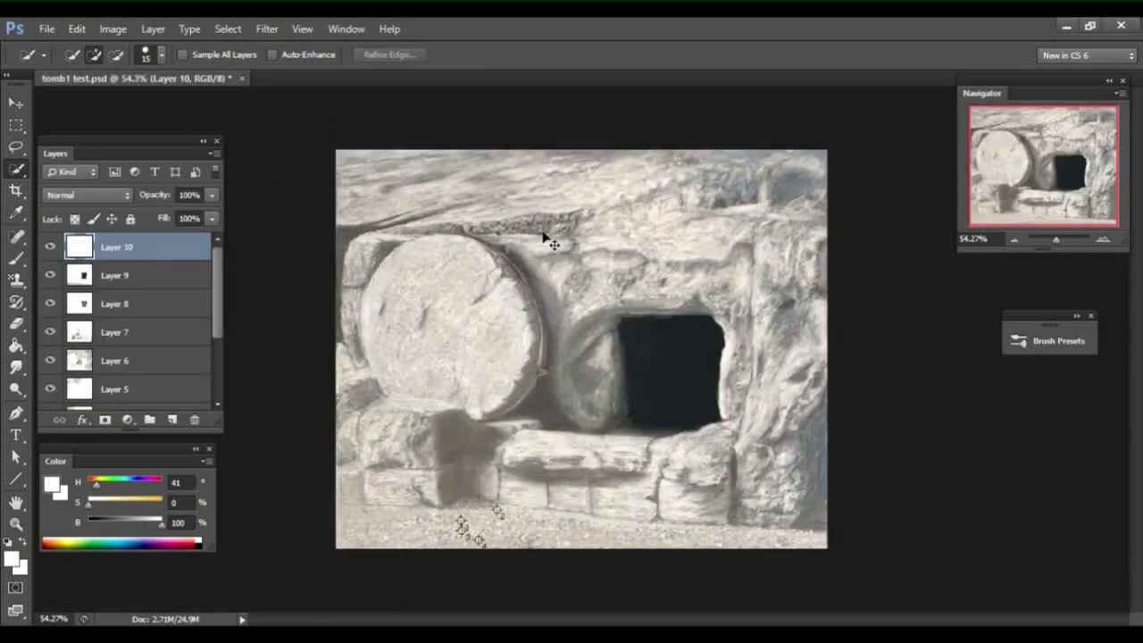
pyautogui.moveTo(544, 234); pyautogui.dragTo(548, 235)
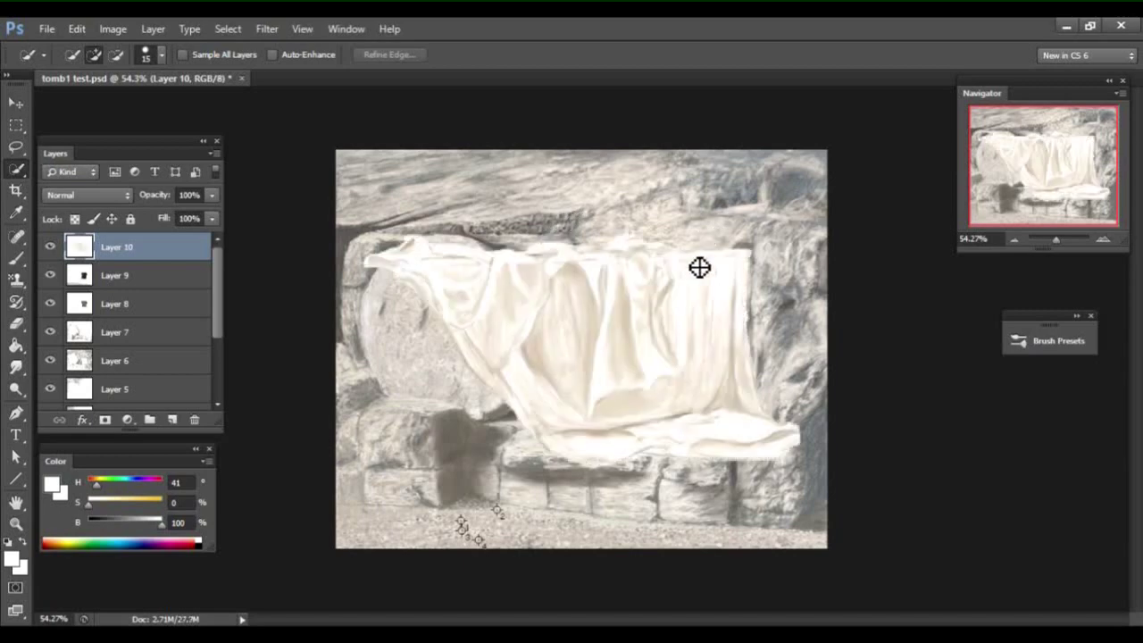
pyautogui.click(84, 28)
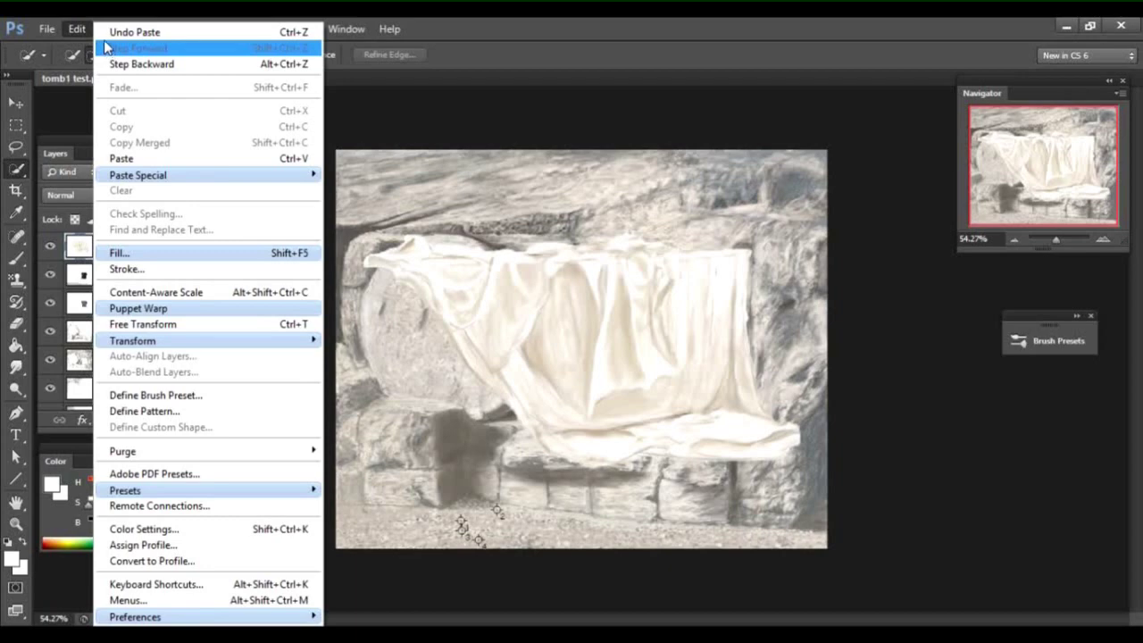
pyautogui.hotkey('ctrl', 't')
pyautogui.moveTo(808, 234); pyautogui.dragTo(708, 330)
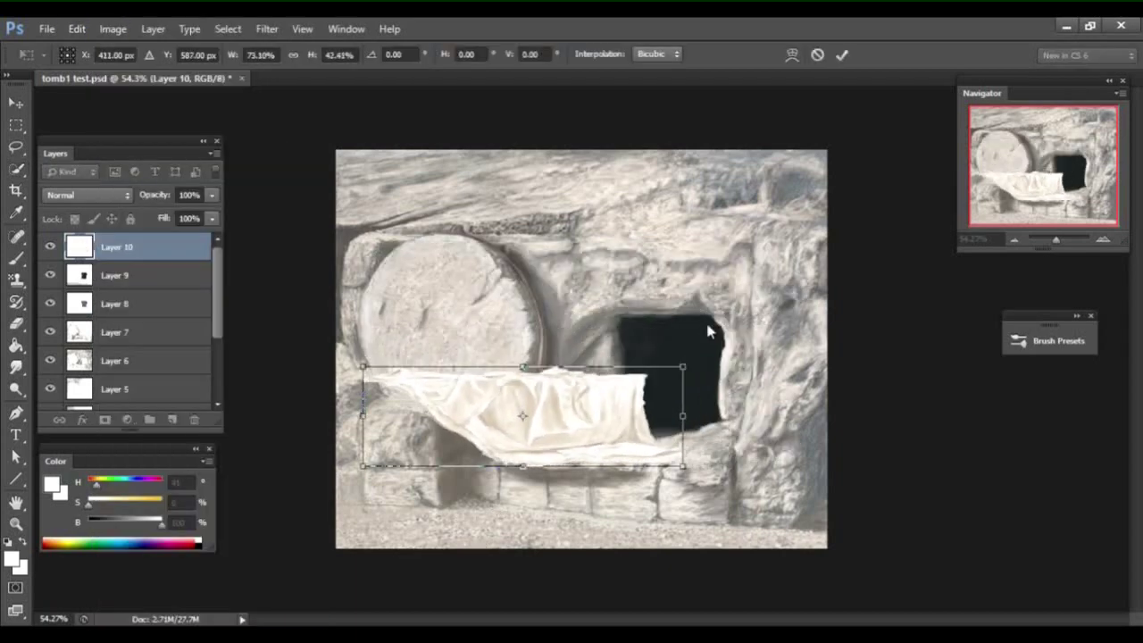
pyautogui.moveTo(555, 408); pyautogui.dragTo(651, 447)
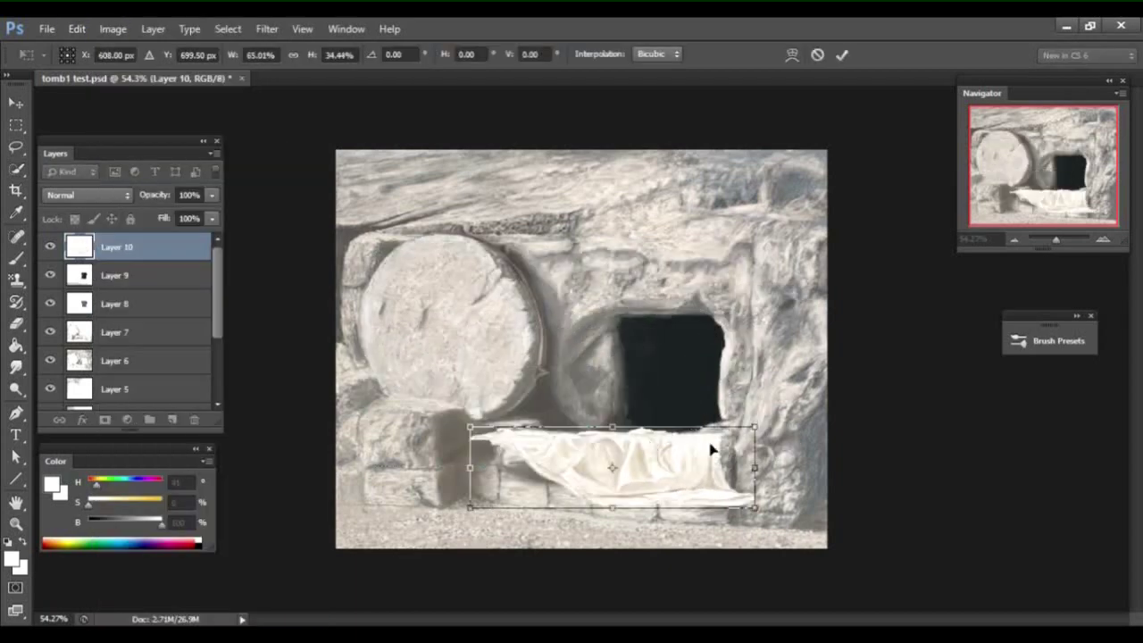
pyautogui.moveTo(611, 509); pyautogui.dragTo(604, 533)
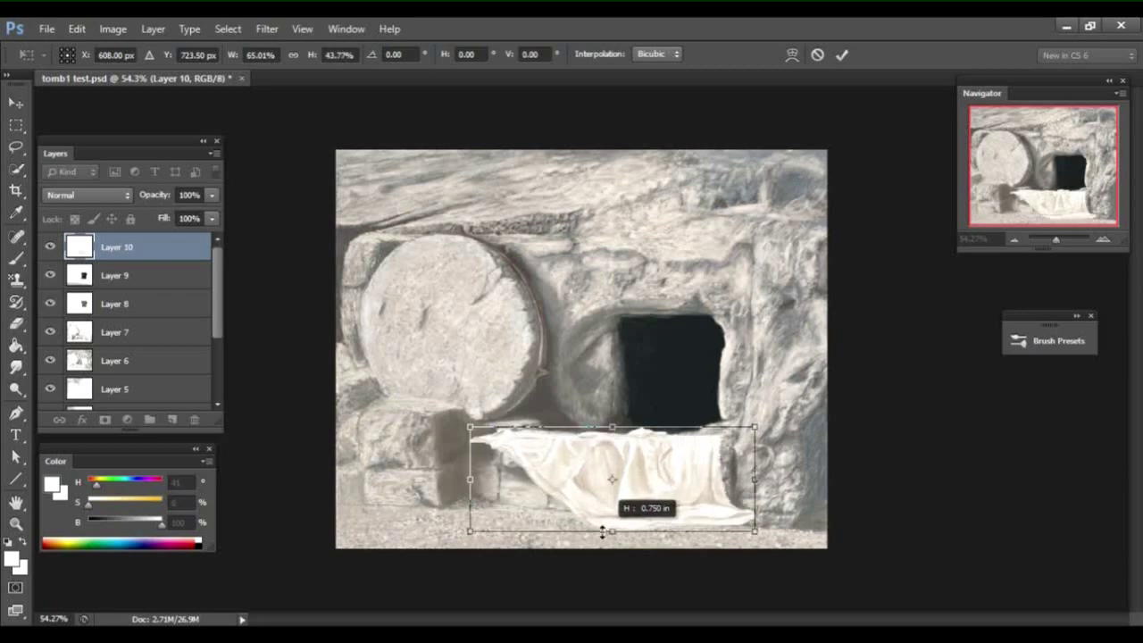